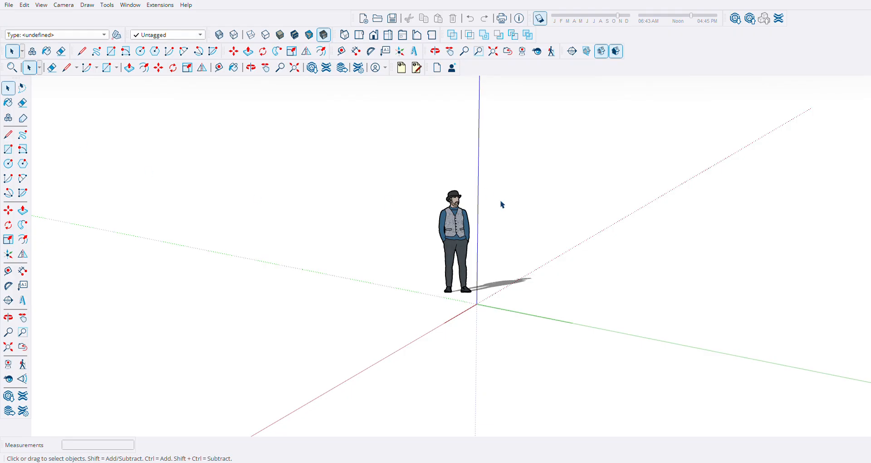
pyautogui.scroll(-2, 609, 366)
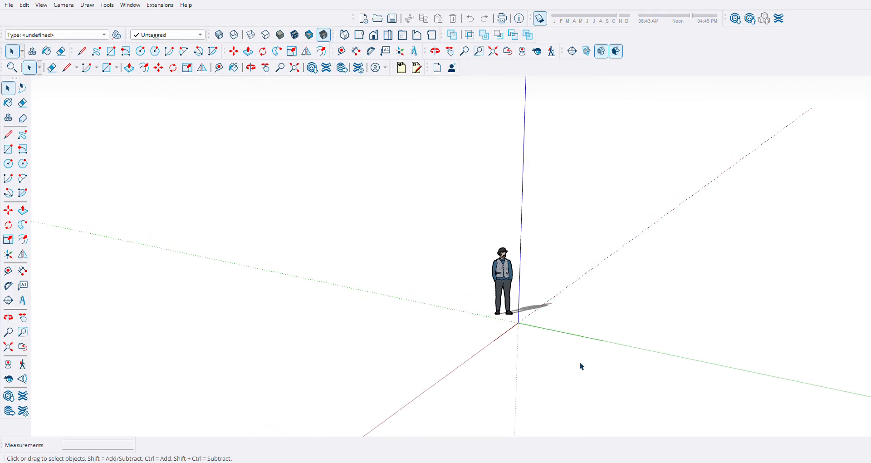
pyautogui.scroll(-1, 241, 340)
pyautogui.scroll(-2, 240, 289)
pyautogui.moveTo(397, 302); pyautogui.dragTo(628, 323, button='middle')
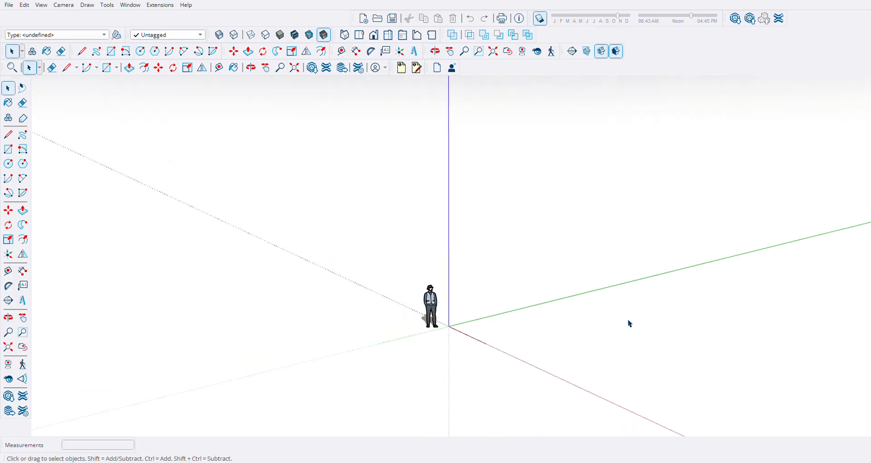
pyautogui.scroll(1, 475, 323)
pyautogui.scroll(2, 298, 321)
pyautogui.scroll(-4, 244, 321)
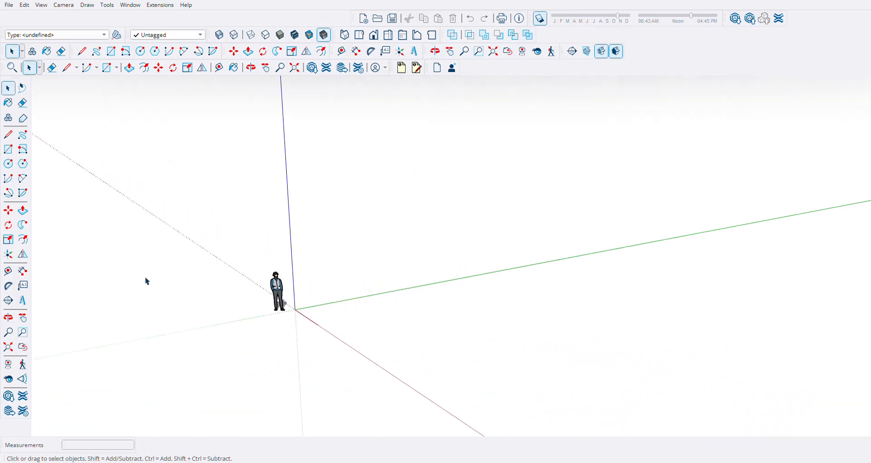
pyautogui.click(66, 69)
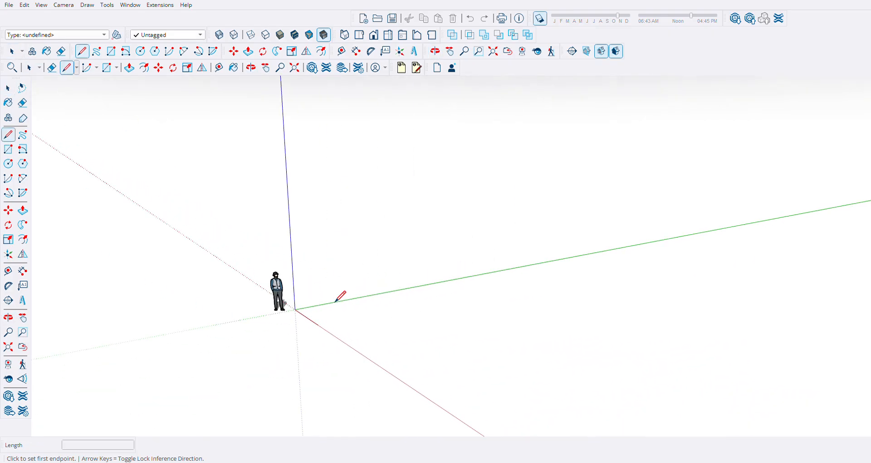
pyautogui.moveTo(364, 318)
pyautogui.mouseDown(button='middle')
pyautogui.moveTo(299, 332)
pyautogui.moveTo(428, 309)
pyautogui.moveTo(280, 307)
pyautogui.moveTo(348, 302)
pyautogui.moveTo(164, 181)
pyautogui.moveTo(249, 241)
pyautogui.moveTo(334, 279)
pyautogui.moveTo(252, 271)
pyautogui.moveTo(181, 306)
pyautogui.moveTo(274, 251)
pyautogui.moveTo(187, 162)
pyautogui.moveTo(239, 151)
pyautogui.moveTo(251, 243)
pyautogui.moveTo(218, 219)
pyautogui.mouseUp(button='middle')
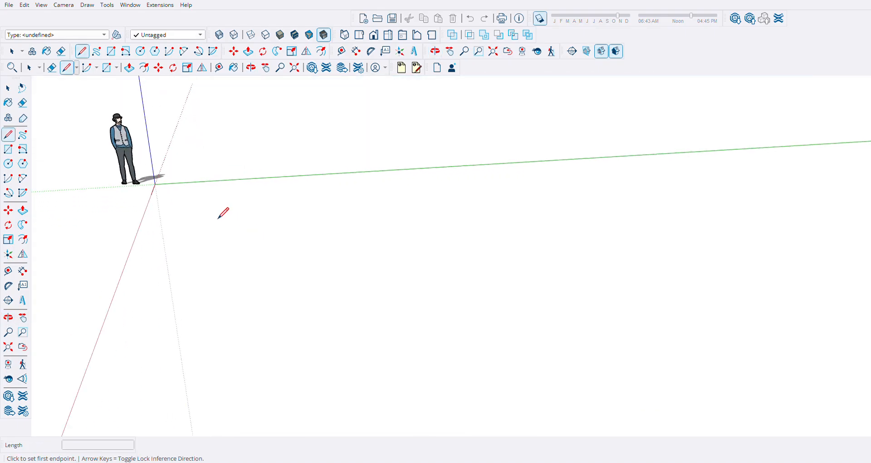
pyautogui.click(224, 210)
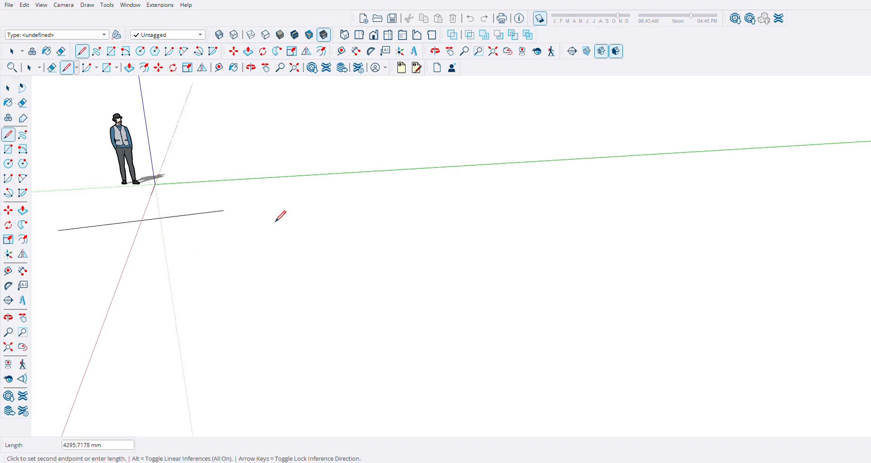
pyautogui.press('Escape')
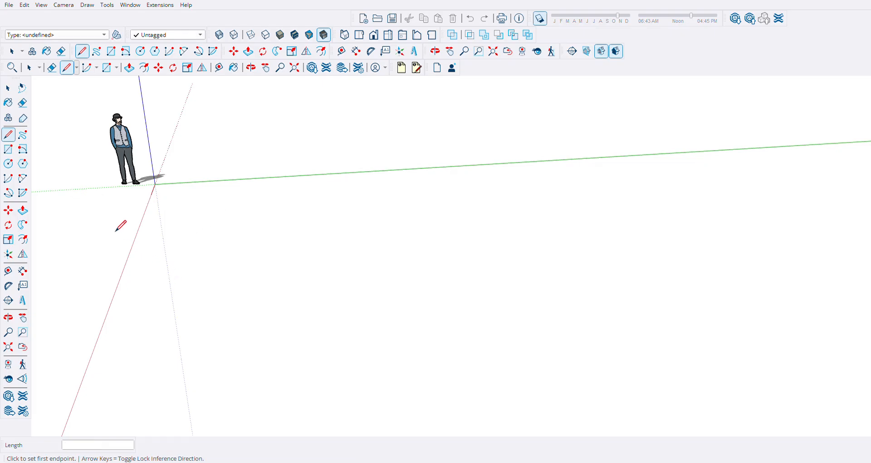
pyautogui.scroll(2, 120, 226)
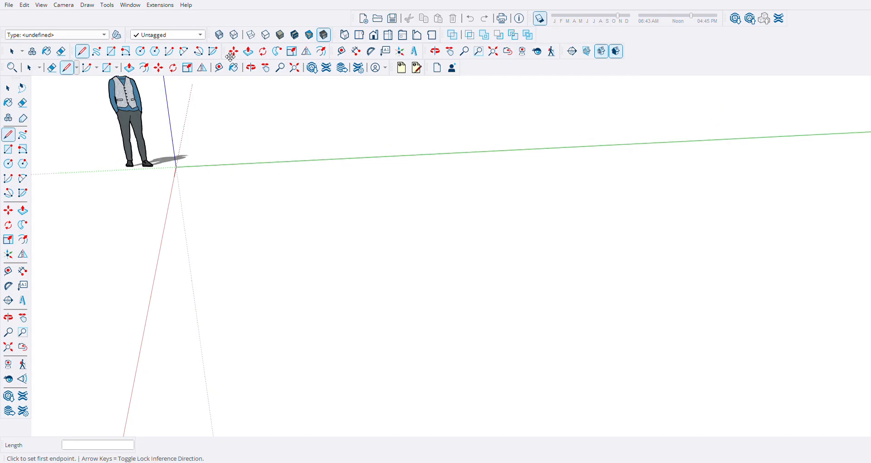
pyautogui.scroll(-5, 150, 141)
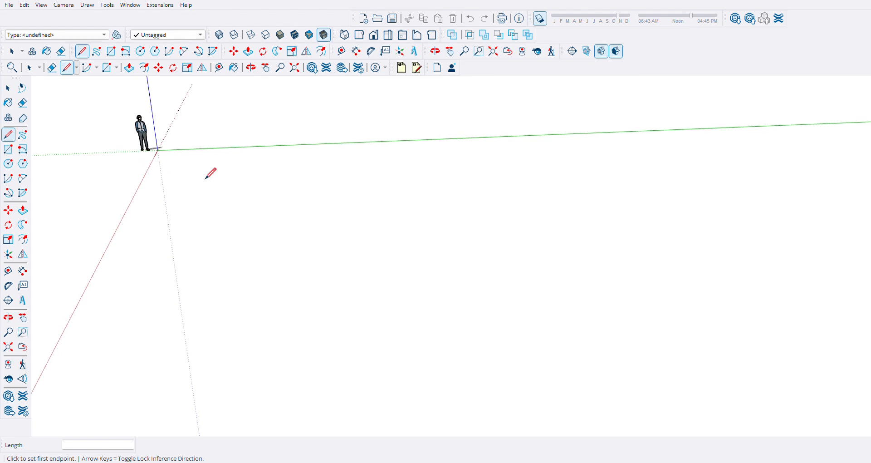
pyautogui.moveTo(207, 177); pyautogui.dragTo(122, 173, button='middle')
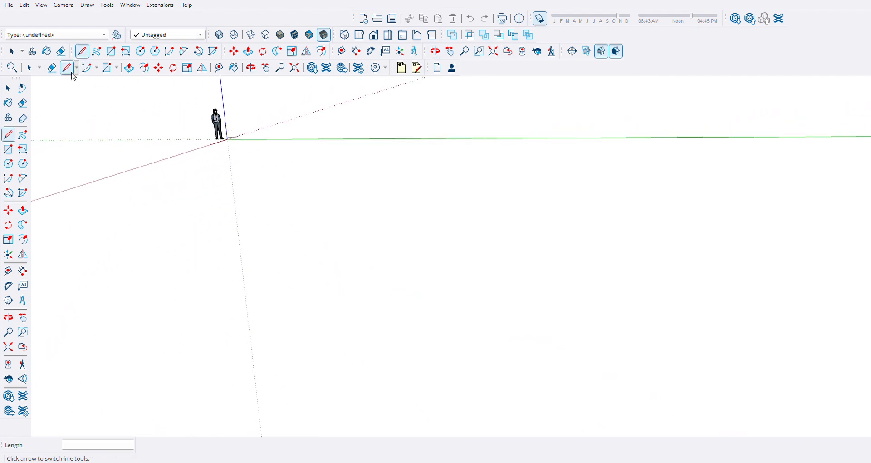
pyautogui.moveTo(86, 103)
pyautogui.mouseDown(button='middle')
pyautogui.moveTo(207, 130)
pyautogui.moveTo(230, 202)
pyautogui.moveTo(194, 253)
pyautogui.moveTo(294, 259)
pyautogui.moveTo(284, 236)
pyautogui.moveTo(272, 236)
pyautogui.mouseUp(button='middle')
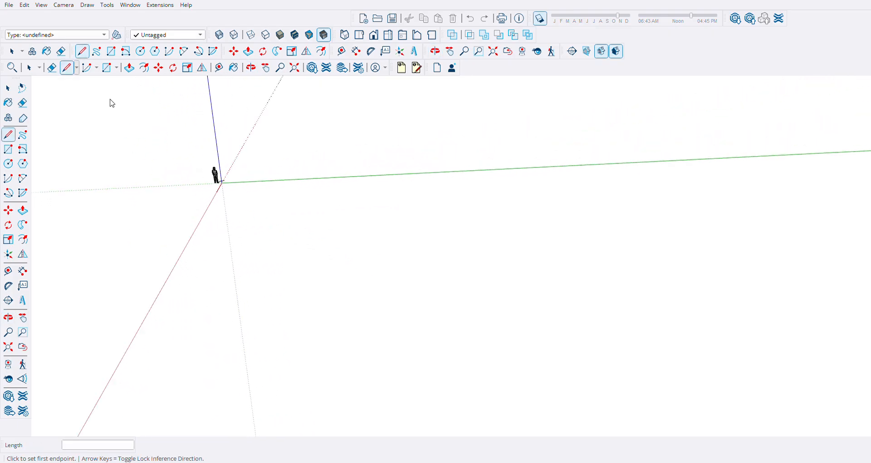
pyautogui.scroll(-1, 204, 243)
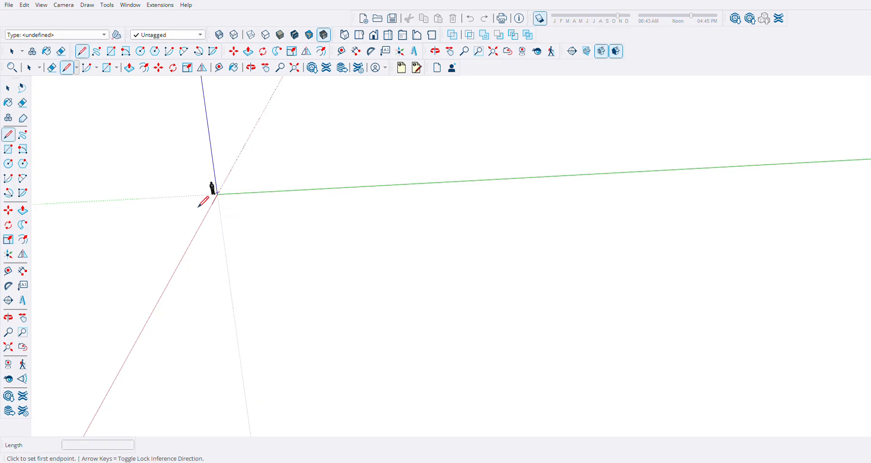
pyautogui.press('o')
pyautogui.moveTo(245, 227)
pyautogui.mouseDown()
pyautogui.moveTo(265, 258)
pyautogui.moveTo(220, 249)
pyautogui.moveTo(252, 233)
pyautogui.mouseUp()
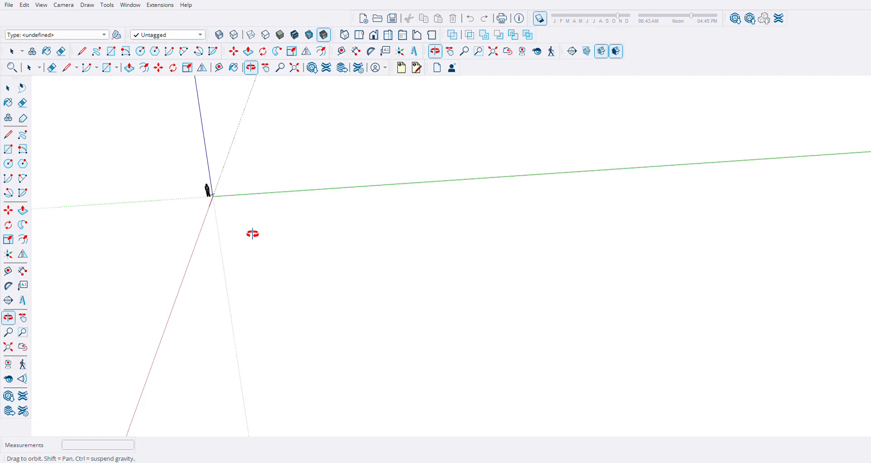
pyautogui.moveTo(252, 234); pyautogui.dragTo(239, 231, button='middle')
pyautogui.scroll(1, 238, 231)
pyautogui.scroll(-1, 233, 210)
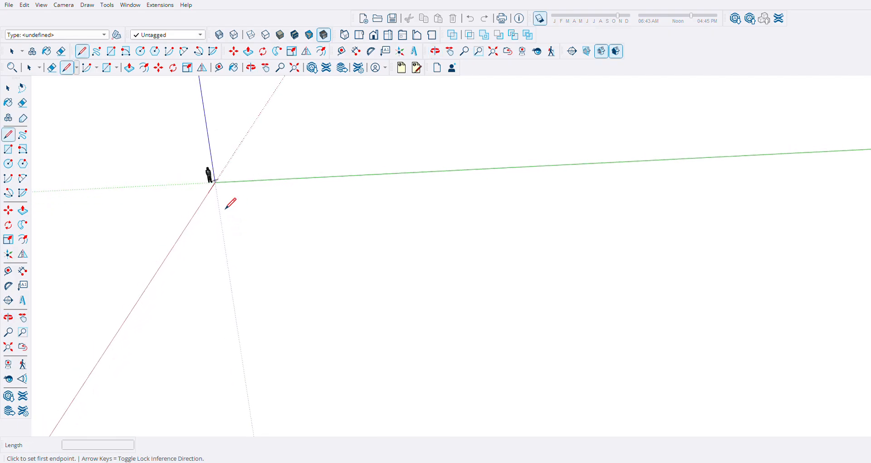
pyautogui.scroll(-2, 225, 209)
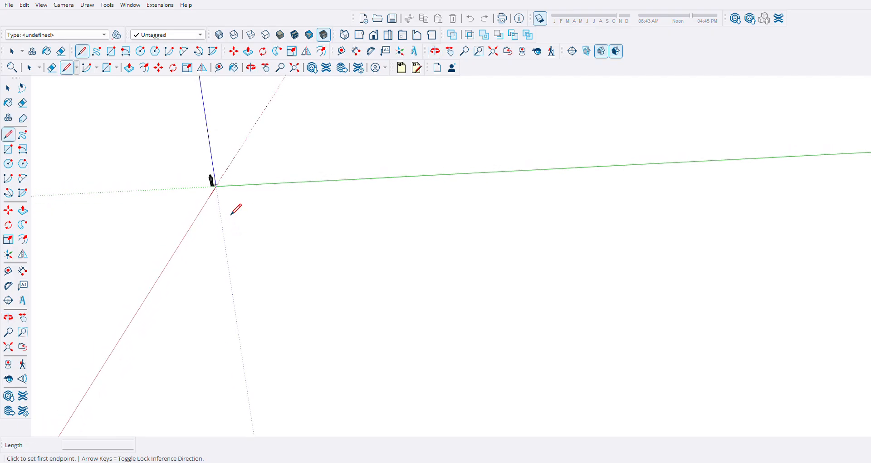
# Draw a closed 10 m by 10 m square of lines on the ground near the origin, parallel to the green and red axes
pyautogui.click(230, 202)
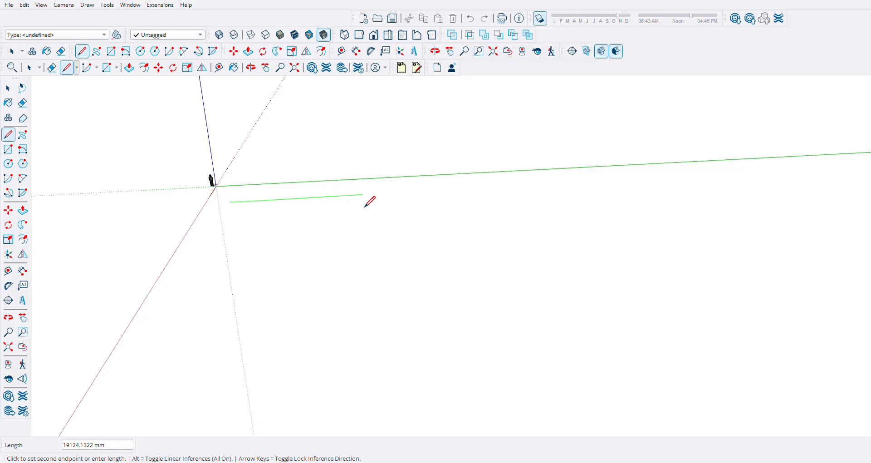
pyautogui.write('10M')
pyautogui.press('Return')
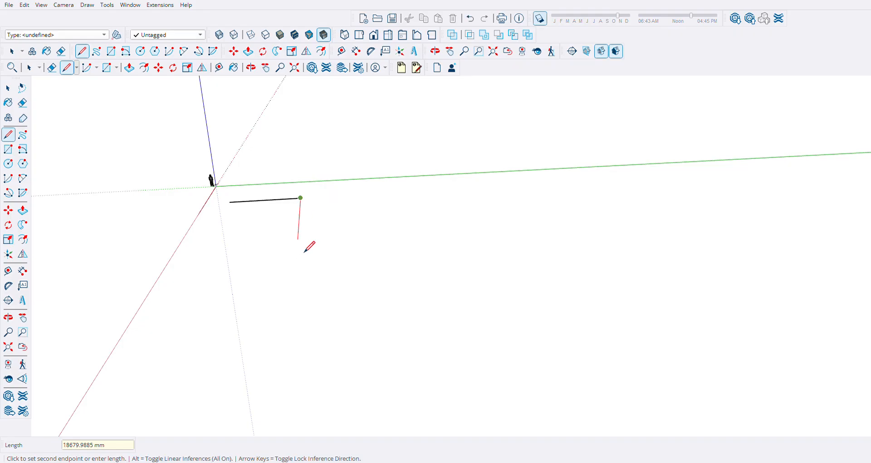
pyautogui.write('10M')
pyautogui.press('Return')
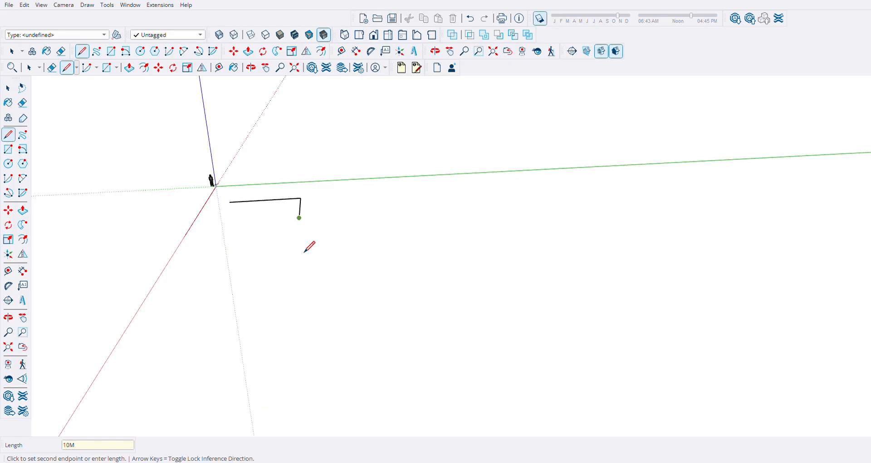
pyautogui.write('1')
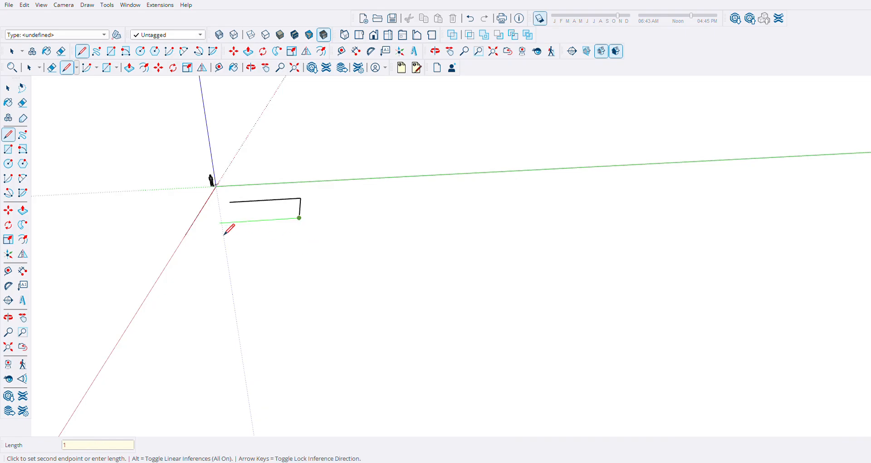
pyautogui.press('Return')
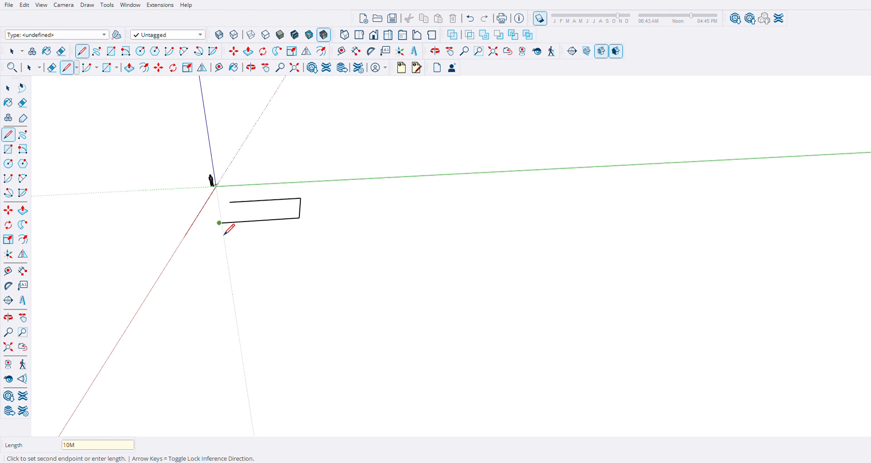
pyautogui.click(230, 202)
pyautogui.moveTo(268, 250)
pyautogui.mouseDown(button='middle')
pyautogui.moveTo(325, 299)
pyautogui.moveTo(159, 350)
pyautogui.moveTo(276, 241)
pyautogui.moveTo(152, 404)
pyautogui.moveTo(253, 433)
pyautogui.mouseUp(button='middle')
pyautogui.scroll(2, 273, 283)
pyautogui.scroll(1, 209, 235)
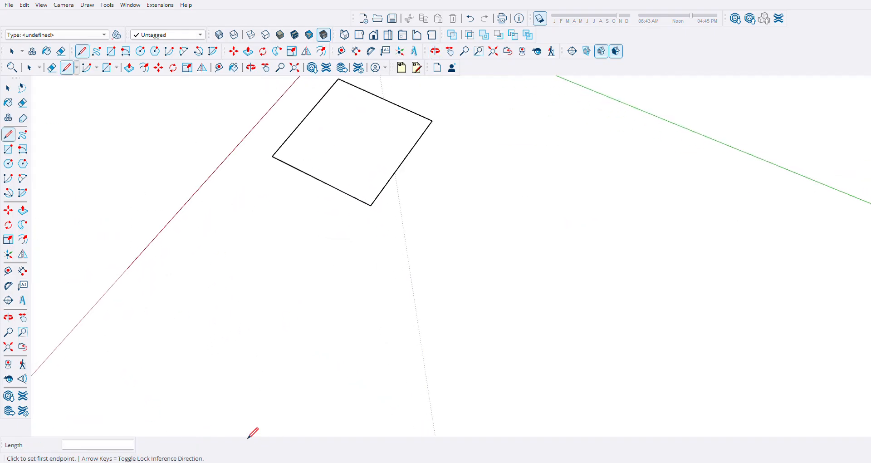
pyautogui.scroll(-3, 229, 376)
pyautogui.moveTo(254, 286); pyautogui.dragTo(363, 268, button='middle')
pyautogui.scroll(3, 268, 284)
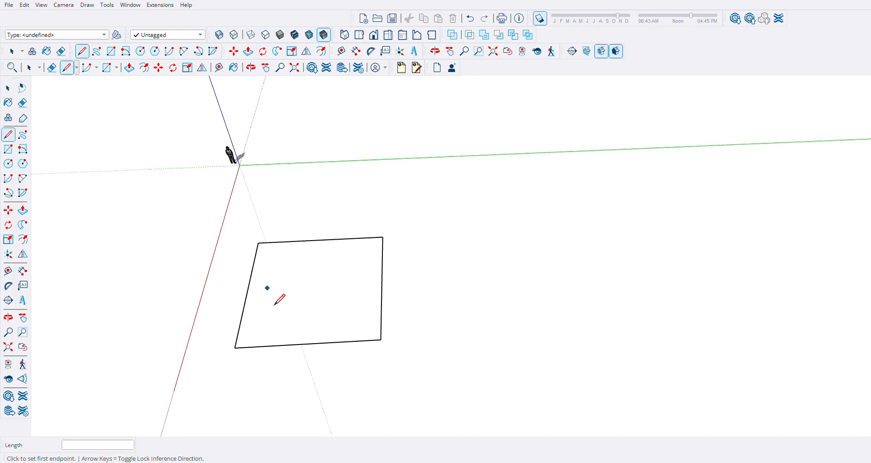
pyautogui.moveTo(274, 305)
pyautogui.mouseDown(button='middle')
pyautogui.moveTo(334, 212)
pyautogui.moveTo(292, 238)
pyautogui.moveTo(261, 227)
pyautogui.mouseUp(button='middle')
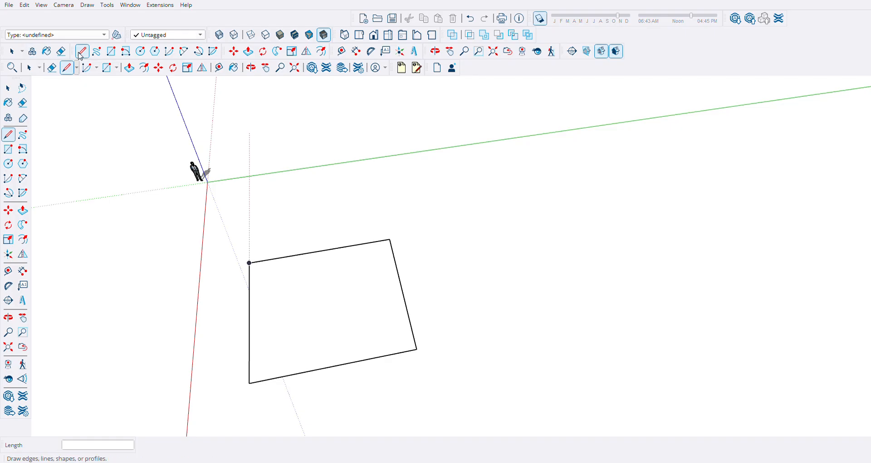
pyautogui.scroll(-2, 472, 244)
pyautogui.scroll(2, 450, 263)
pyautogui.scroll(1, 363, 176)
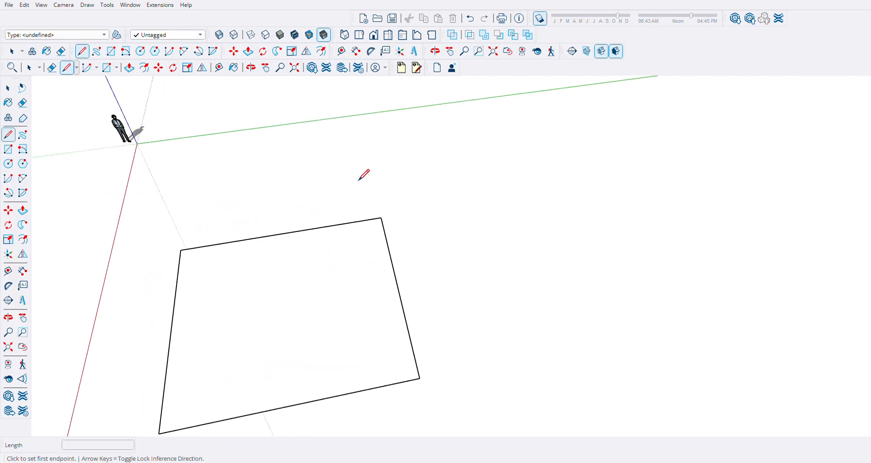
# Draw a 300 mm line from one corner of the square nearest the origin along its adjoining red-axis edge
pyautogui.scroll(-3, 488, 185)
pyautogui.moveTo(490, 203); pyautogui.dragTo(341, 189, button='middle')
pyautogui.scroll(5, 327, 200)
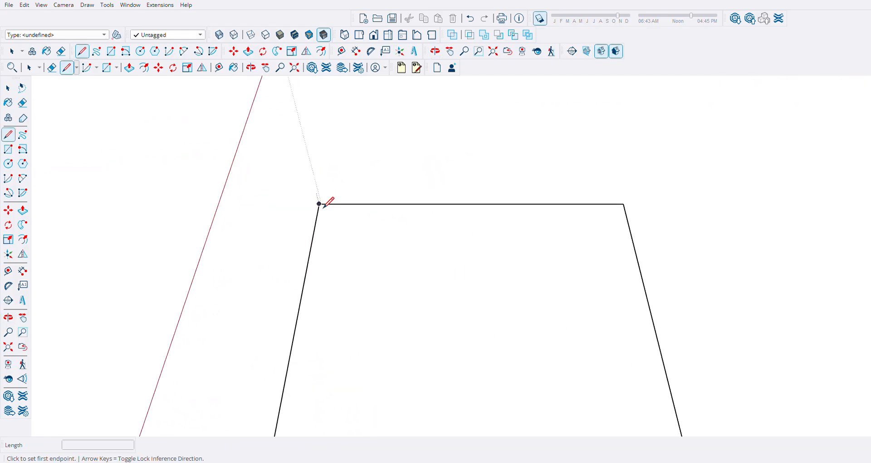
pyautogui.click(334, 200)
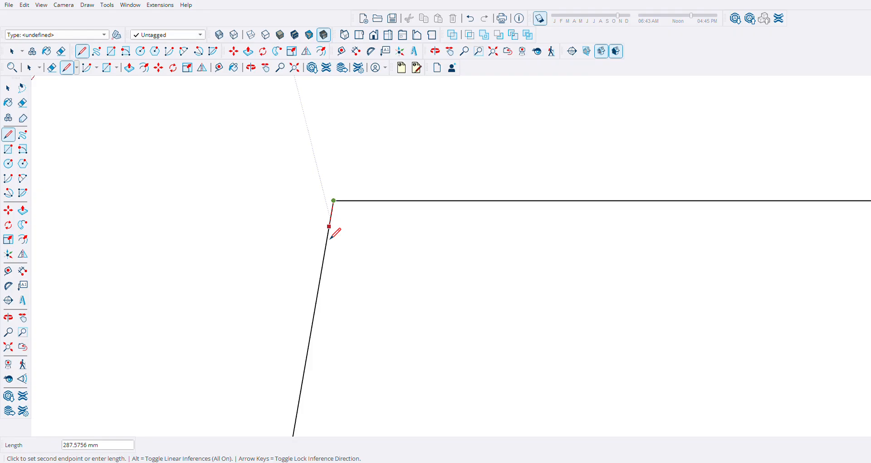
pyautogui.keyDown('shift'); pyautogui.moveTo(331, 239); pyautogui.dragTo(333, 213, button='middle'); pyautogui.keyUp('shift')
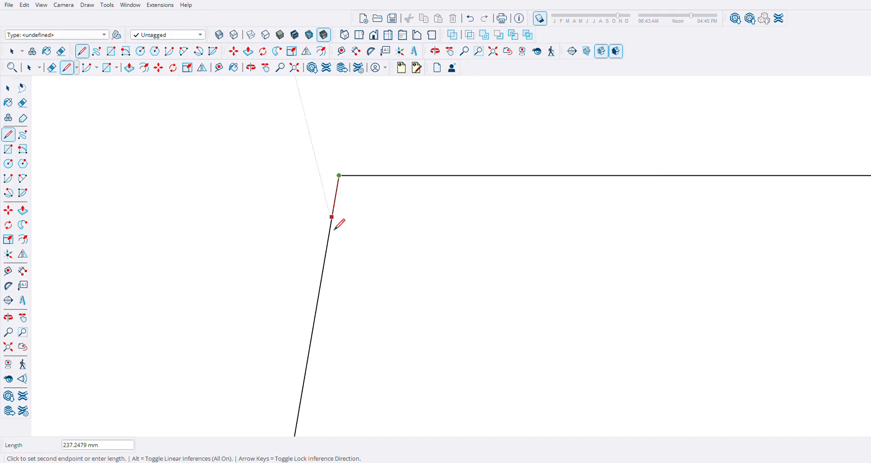
pyautogui.write('300')
pyautogui.press('Return')
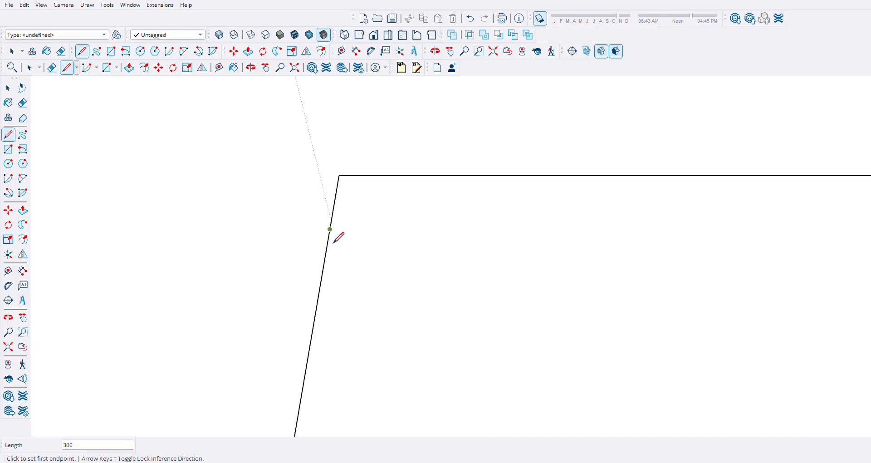
pyautogui.click(330, 229)
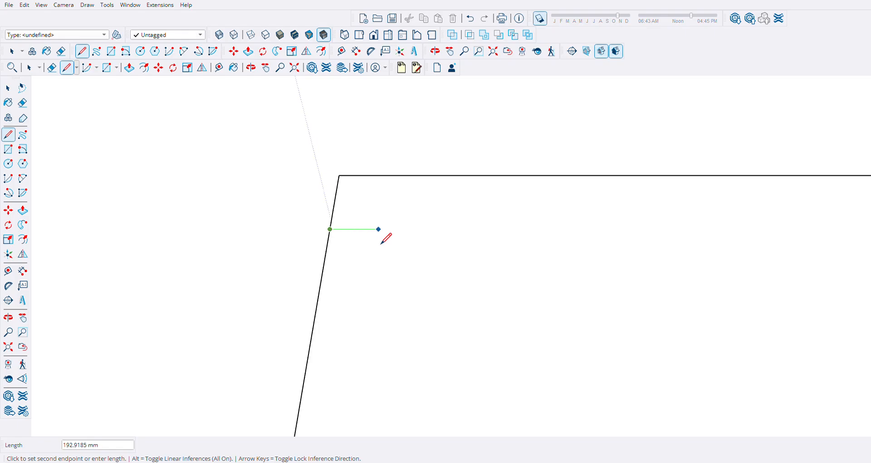
pyautogui.write('3000')
pyautogui.press('Return')
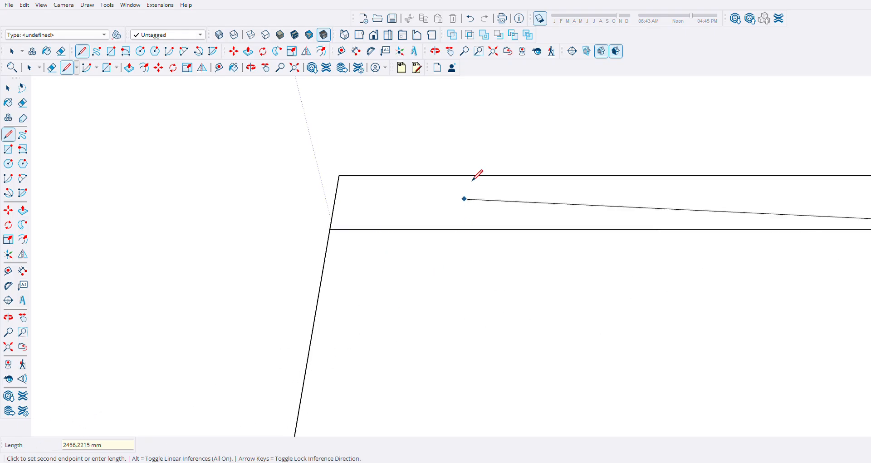
pyautogui.scroll(-1, 247, 291)
pyautogui.scroll(-3, 214, 279)
pyautogui.press('Escape')
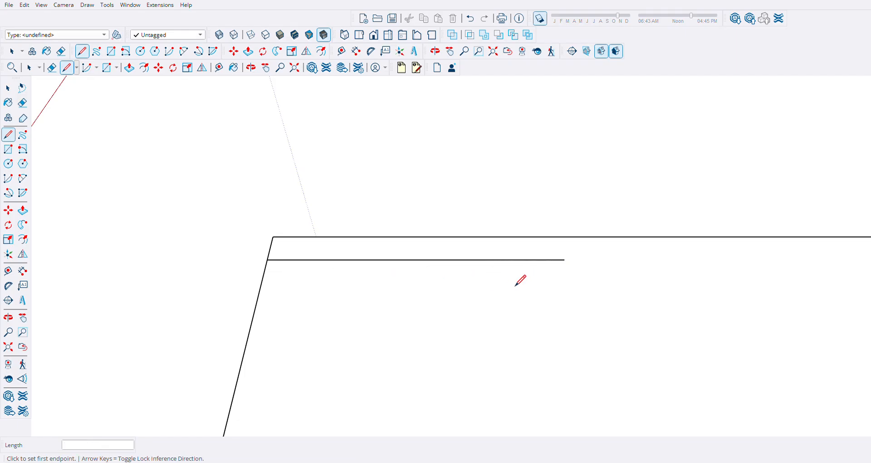
pyautogui.scroll(2, 282, 290)
pyautogui.hotkey('ctrl', 'z')
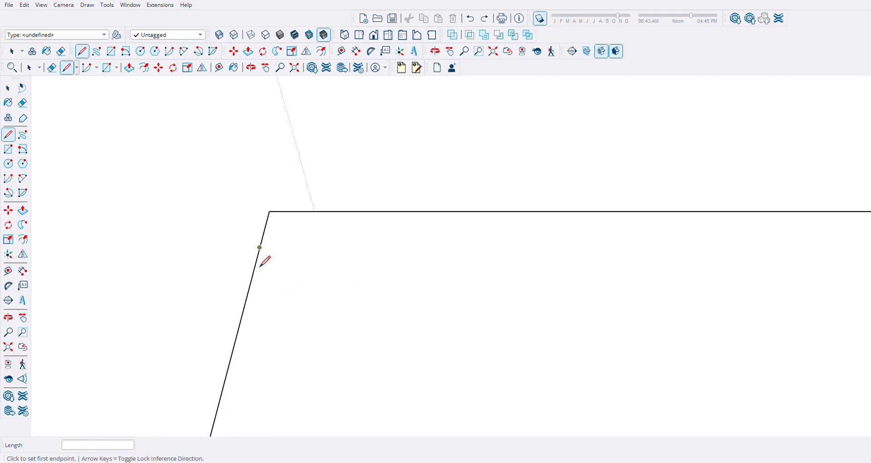
# Complete a small corner square with a 300 mm line inward along the green axis and a line back to the outer edge
pyautogui.click(260, 249)
pyautogui.write('3')
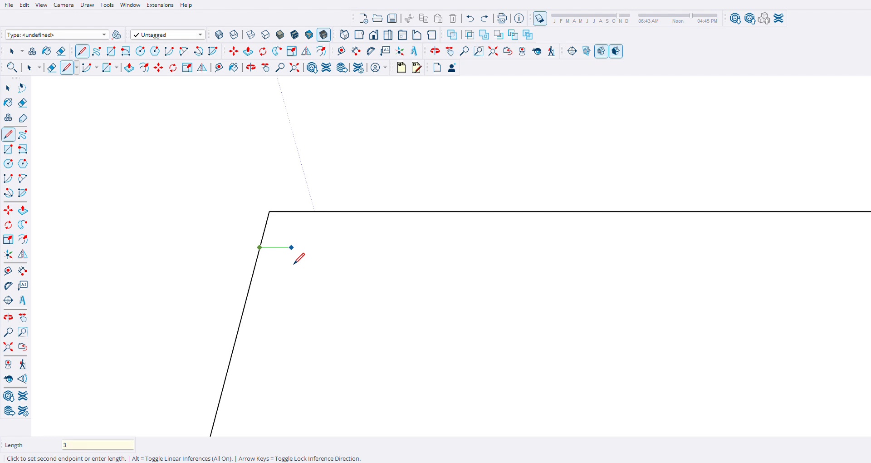
pyautogui.write('00')
pyautogui.press('Return')
pyautogui.click(315, 212)
# Draw a 300 mm square with lines inside the other corner on the same edge as the first corner square
pyautogui.scroll(-6, 213, 236)
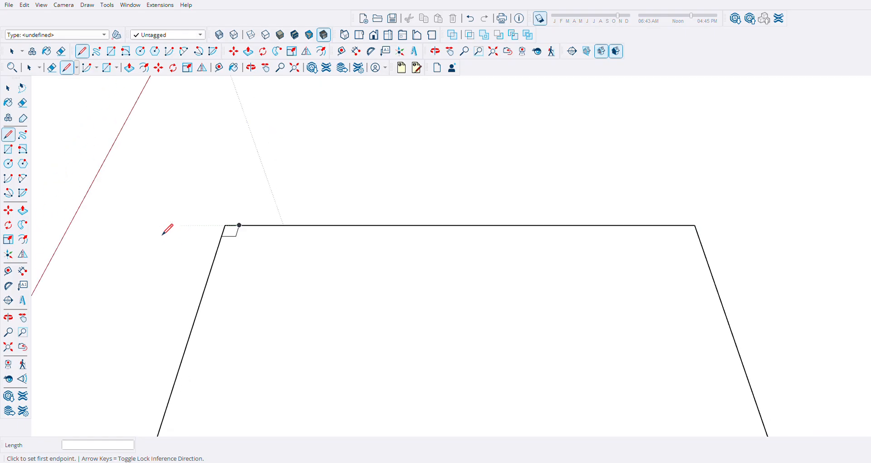
pyautogui.scroll(3, 587, 228)
pyautogui.click(551, 228)
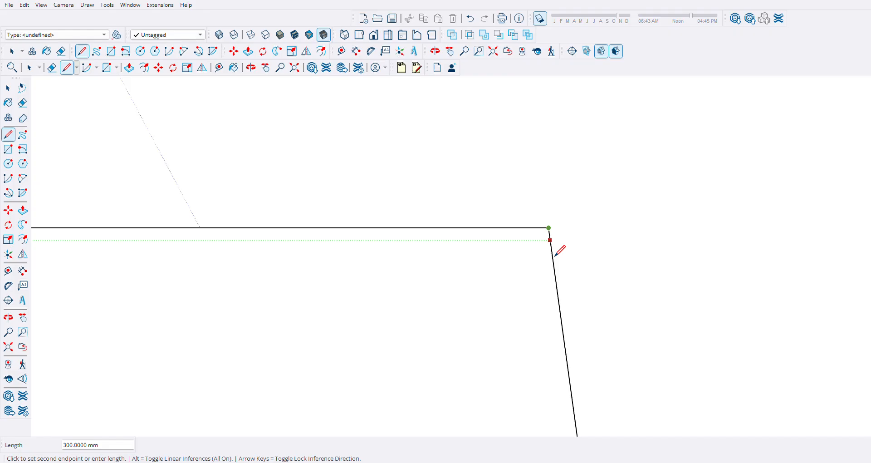
pyautogui.press('Escape')
pyautogui.click(550, 240)
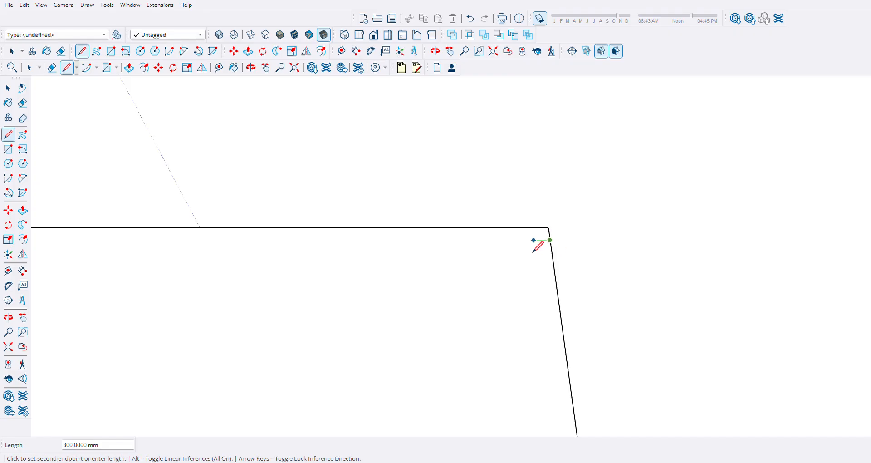
pyautogui.click(534, 241)
# From the midpoint between the corner squares, draw a 300 mm line inward, a 150 mm line along the green axis, and a line back to the edge
pyautogui.scroll(-3, 677, 243)
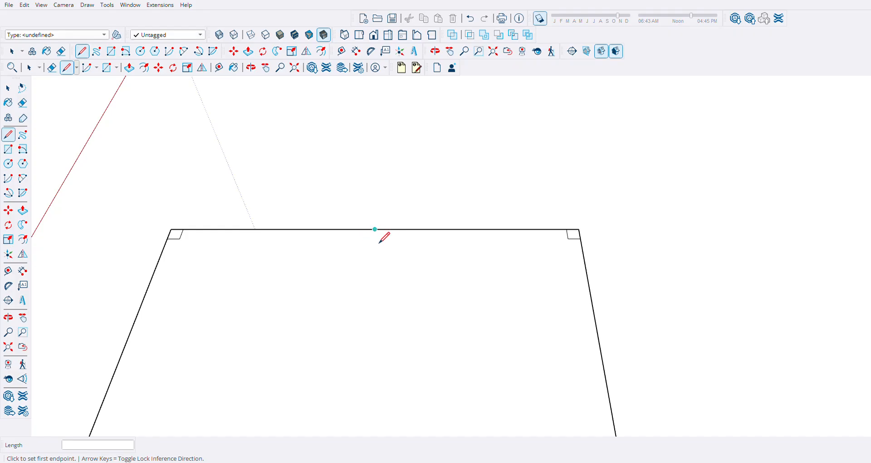
pyautogui.click(376, 231)
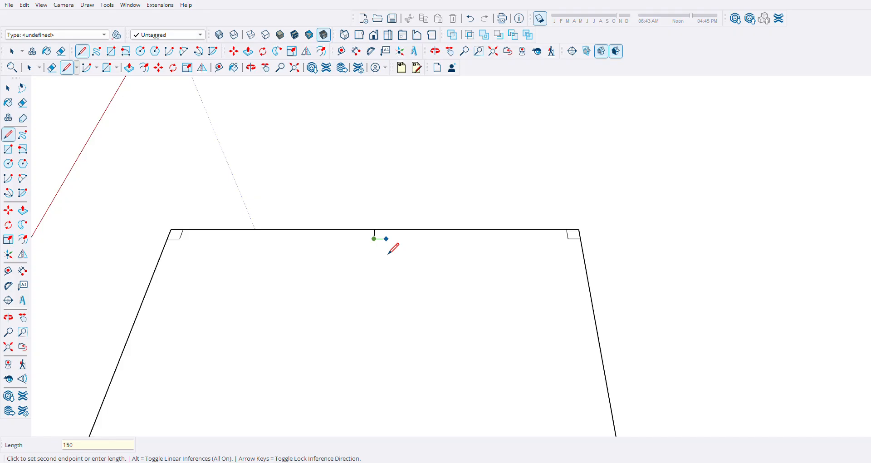
pyautogui.press('Return')
pyautogui.scroll(5, 387, 245)
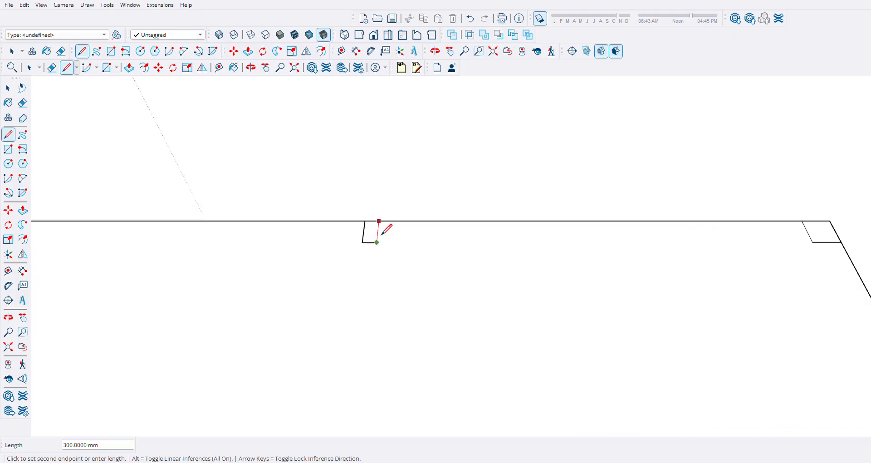
pyautogui.click(377, 241)
# Draw the matching 150 mm wide half on the other side of the midpoint line to complete the middle 300 mm square
pyautogui.click(369, 232)
pyautogui.click(352, 231)
pyautogui.click(352, 232)
pyautogui.click(349, 245)
pyautogui.click(364, 244)
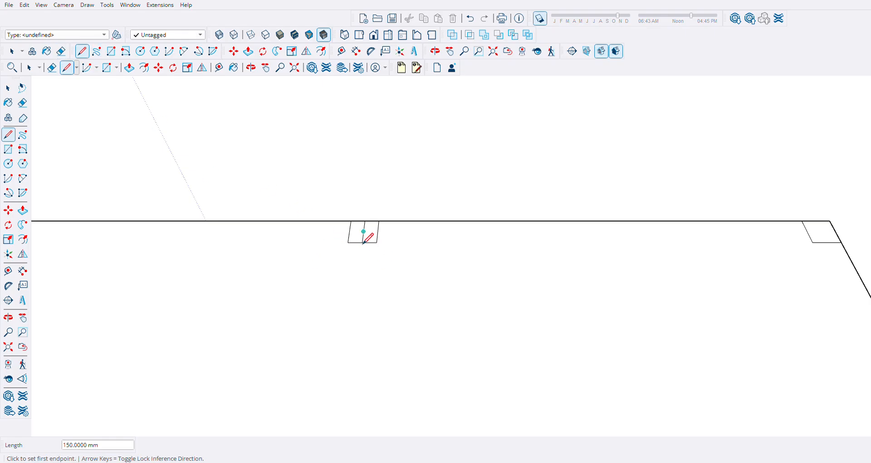
# Erase the dividing line inside the middle 300 mm square
pyautogui.press('e')
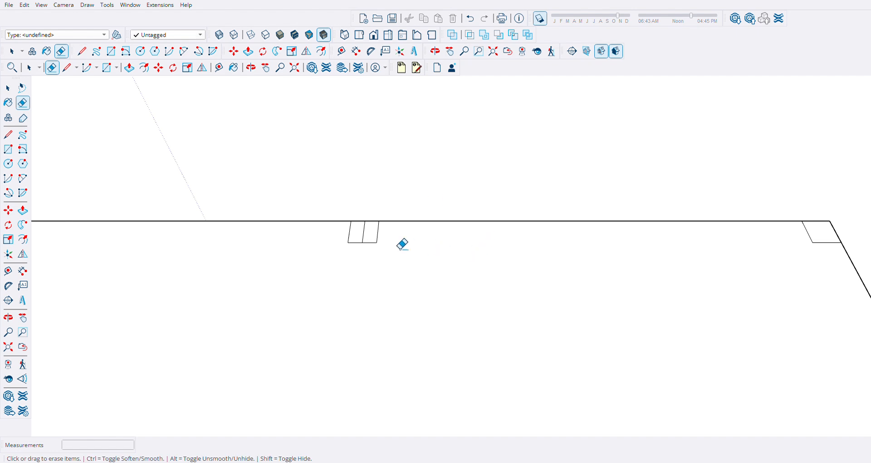
pyautogui.scroll(2, 393, 236)
pyautogui.click(340, 236)
# Try a 4 m line from the middle square's inner corner with a cross line to the side edge, and undo both lines
pyautogui.scroll(-6, 363, 249)
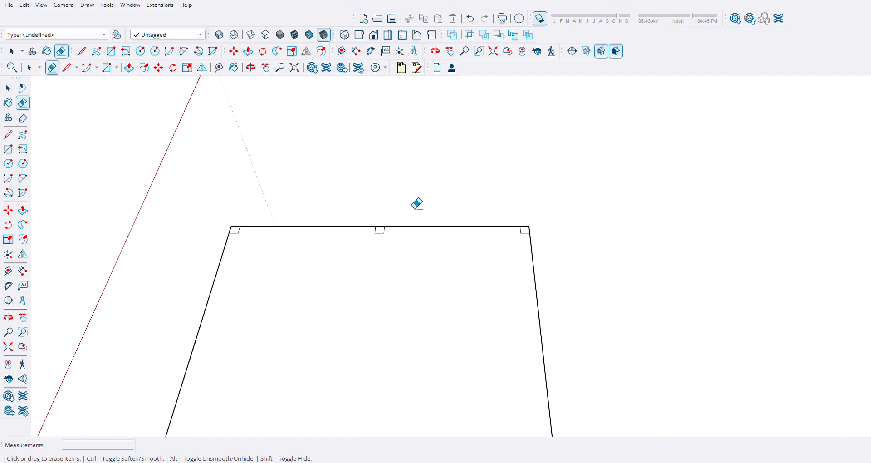
pyautogui.moveTo(421, 195); pyautogui.dragTo(436, 234, button='middle')
pyautogui.scroll(2, 107, 197)
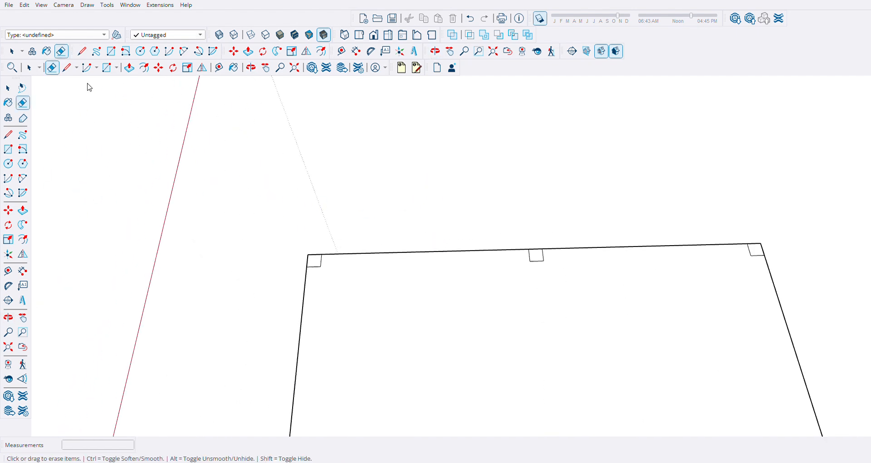
pyautogui.click(82, 51)
pyautogui.scroll(-3, 492, 245)
pyautogui.scroll(6, 527, 250)
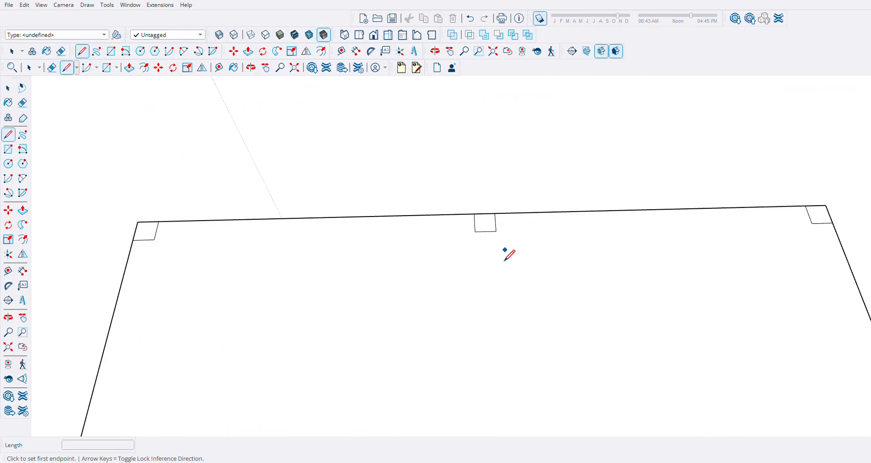
pyautogui.click(465, 221)
pyautogui.scroll(4, 477, 272)
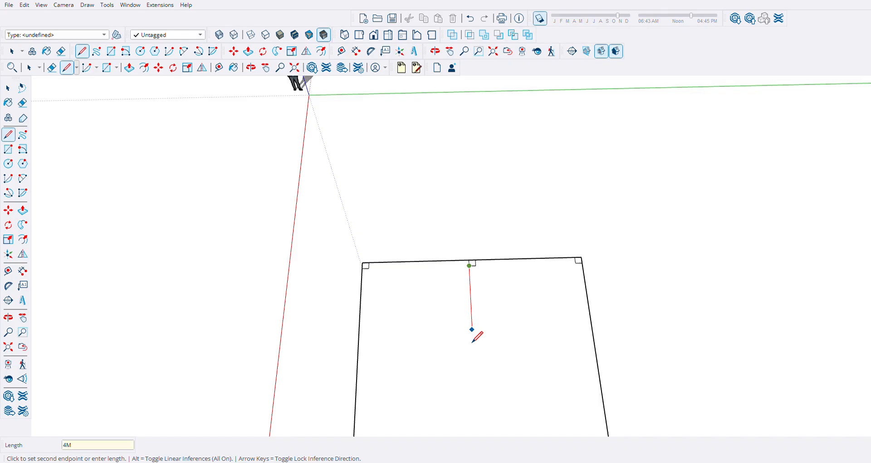
pyautogui.press('Return')
pyautogui.scroll(2, 493, 349)
pyautogui.scroll(-1, 712, 371)
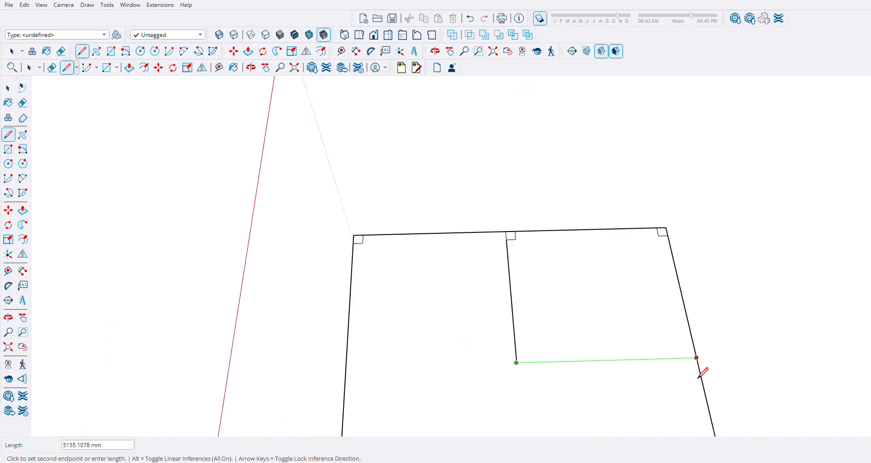
pyautogui.click(697, 358)
pyautogui.scroll(3, 536, 361)
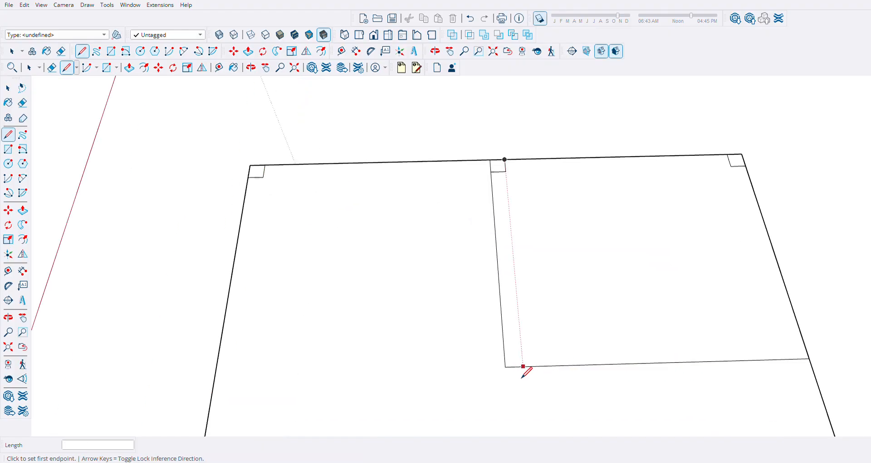
pyautogui.hotkey('ctrl', 'z')
pyautogui.hotkey('ctrl', 'z')
# Draw a 4 m line inward, parallel to the red axis, from the middle square's corner on the outer edge
pyautogui.scroll(2, 514, 158)
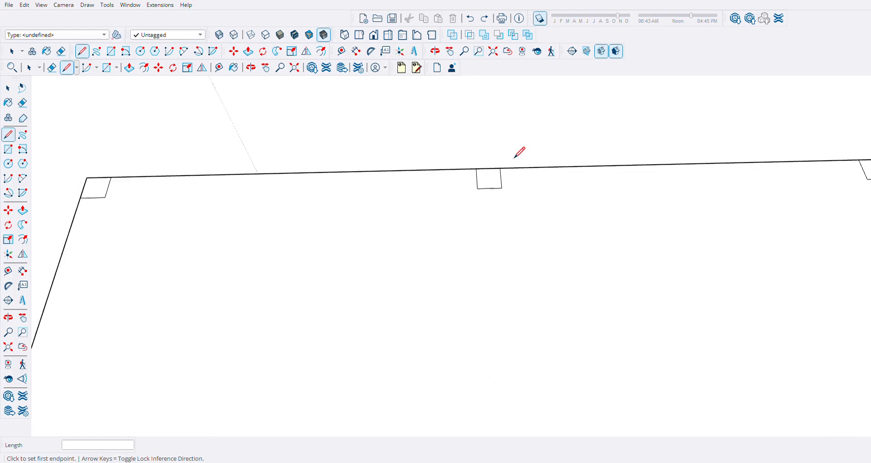
pyautogui.scroll(2, 489, 196)
pyautogui.scroll(-5, 492, 171)
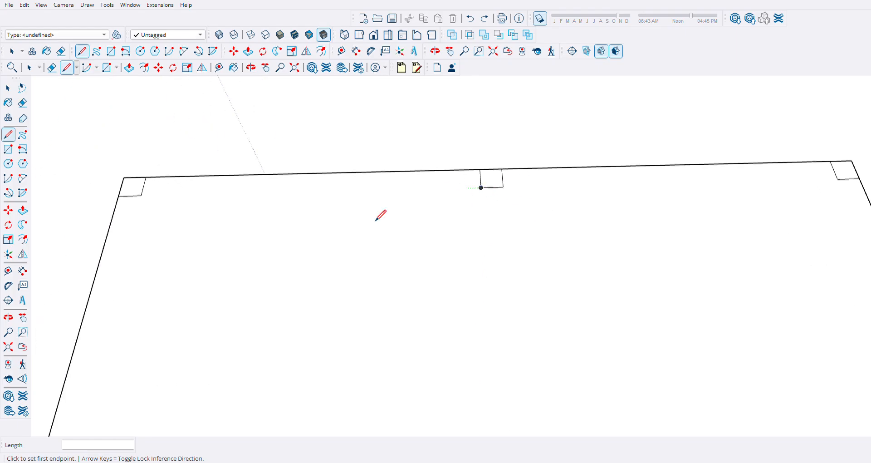
pyautogui.scroll(2, 447, 209)
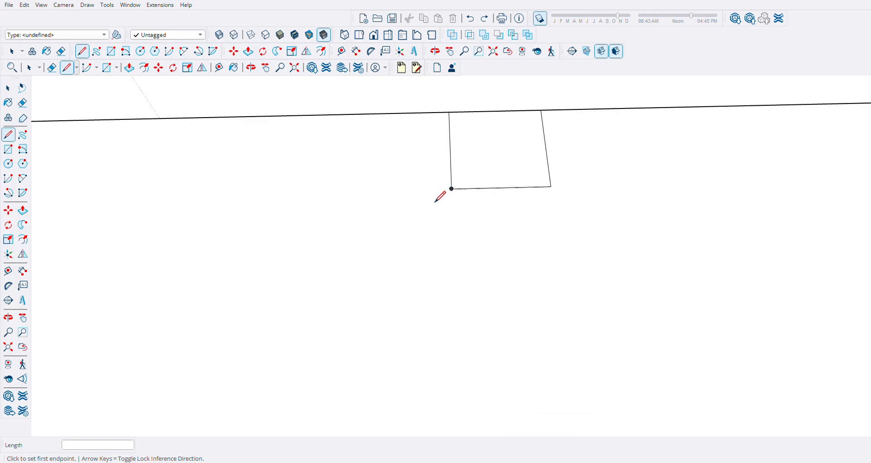
pyautogui.scroll(-2, 440, 194)
pyautogui.scroll(1, 529, 211)
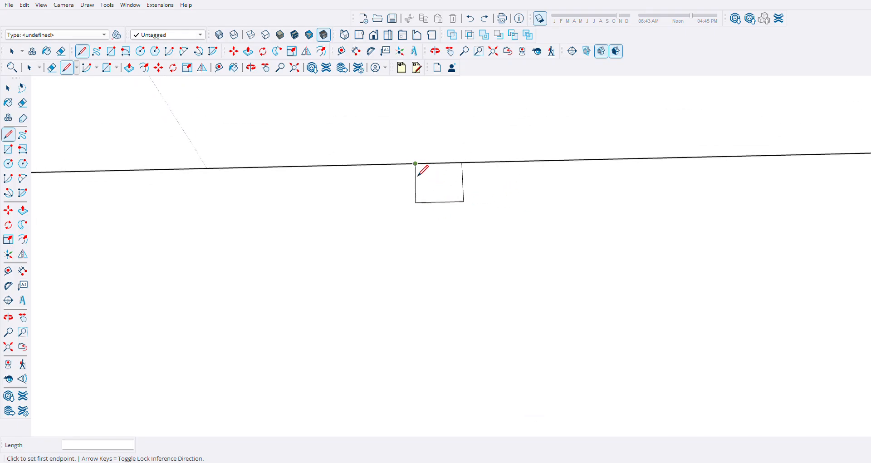
pyautogui.click(419, 176)
pyautogui.scroll(-4, 415, 195)
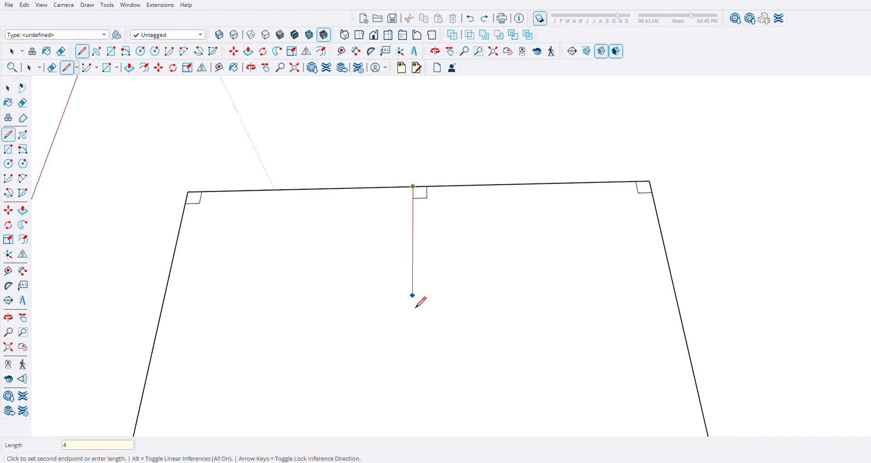
pyautogui.press('Return')
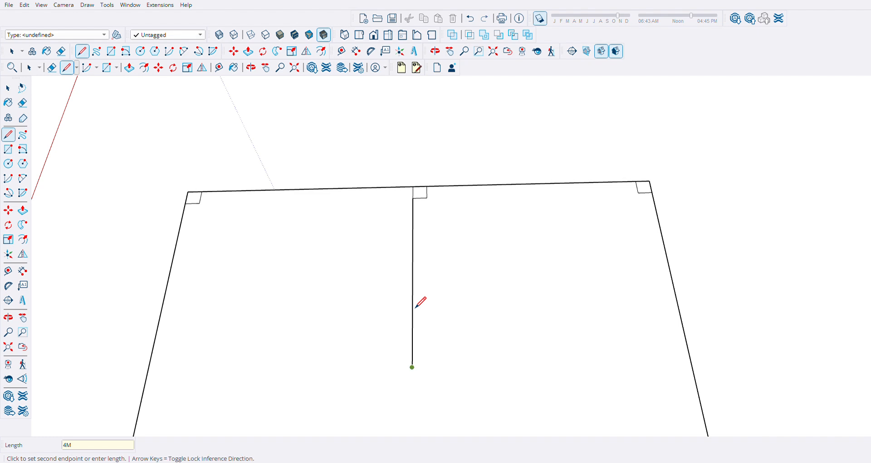
# Draw a line along the green axis from the 4 m line's end to the side edge, and extend it across to the opposite side edge
pyautogui.scroll(-2, 617, 215)
pyautogui.scroll(2, 391, 279)
pyautogui.scroll(1, 393, 288)
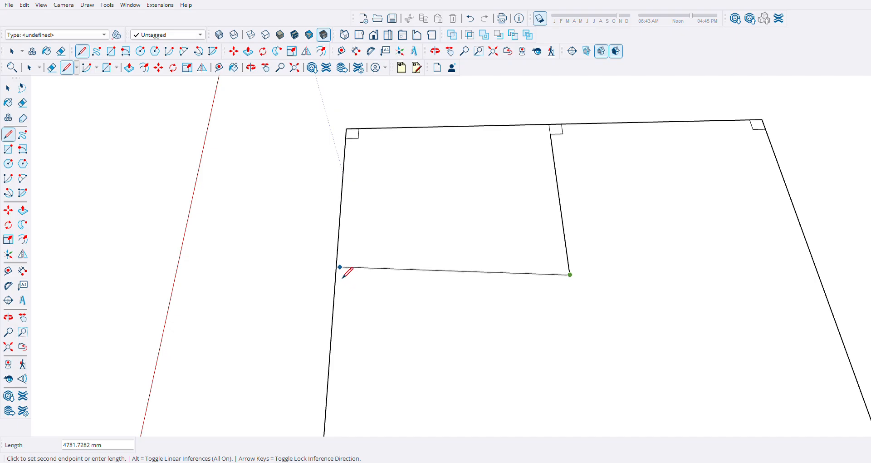
pyautogui.click(335, 281)
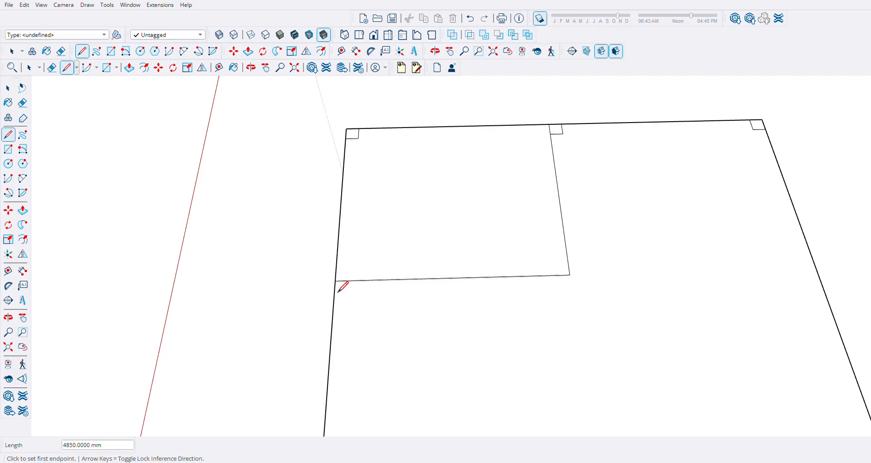
pyautogui.click(338, 290)
pyautogui.scroll(-2, 323, 277)
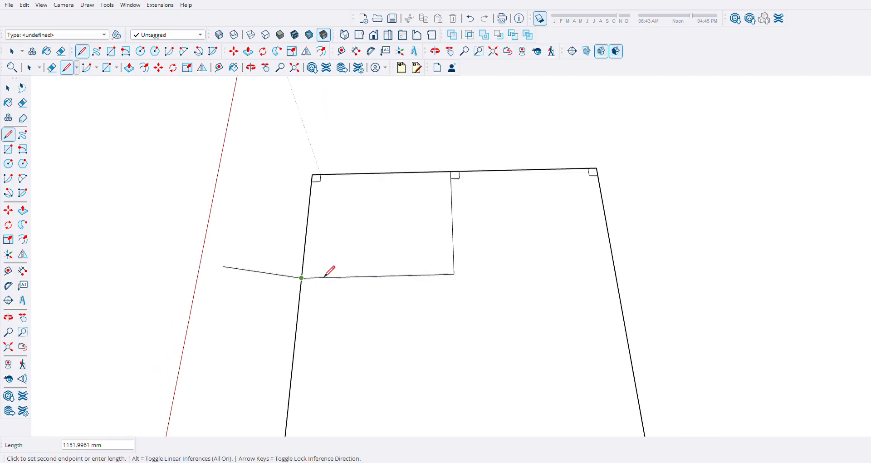
pyautogui.scroll(2, 622, 281)
pyautogui.click(638, 279)
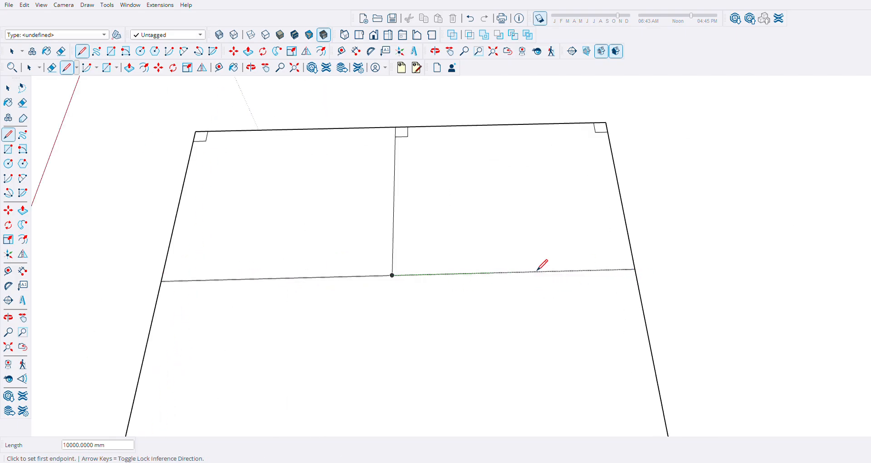
# Draw a 3700 mm line from the middle square's other inner corner to the cross line, parallel to the 4 m line
pyautogui.scroll(-3, 499, 270)
pyautogui.scroll(5, 442, 191)
pyautogui.scroll(3, 441, 180)
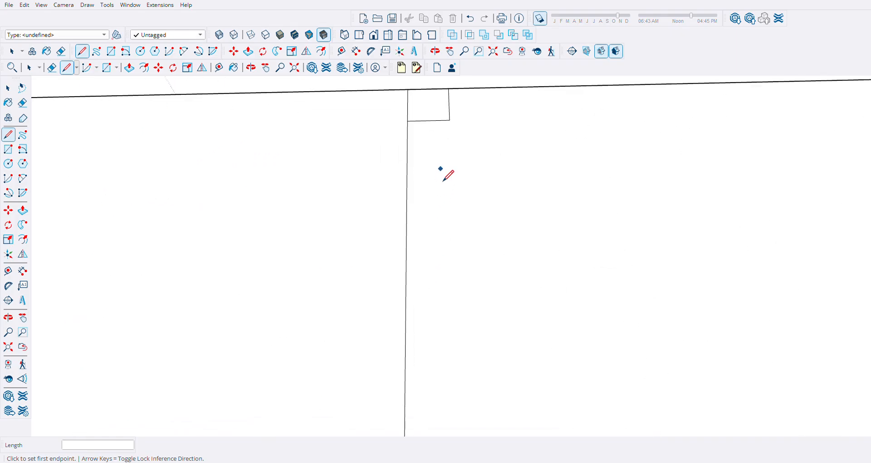
pyautogui.scroll(-3, 454, 195)
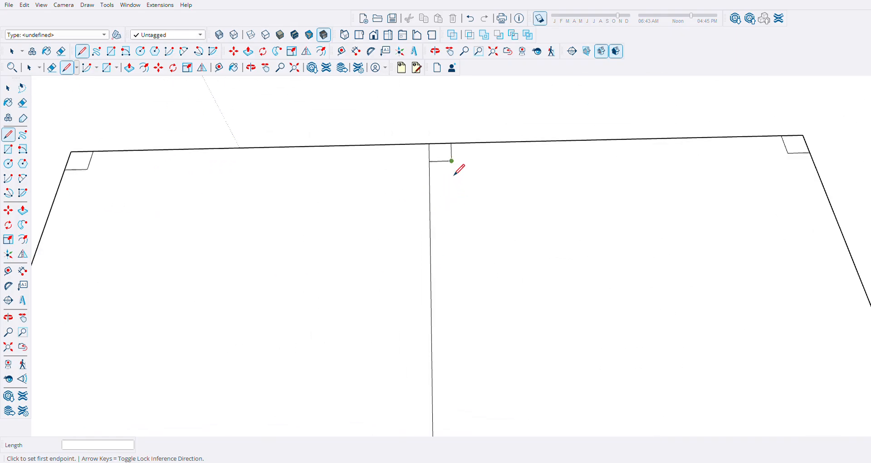
pyautogui.click(452, 163)
pyautogui.scroll(-4, 455, 175)
pyautogui.click(461, 268)
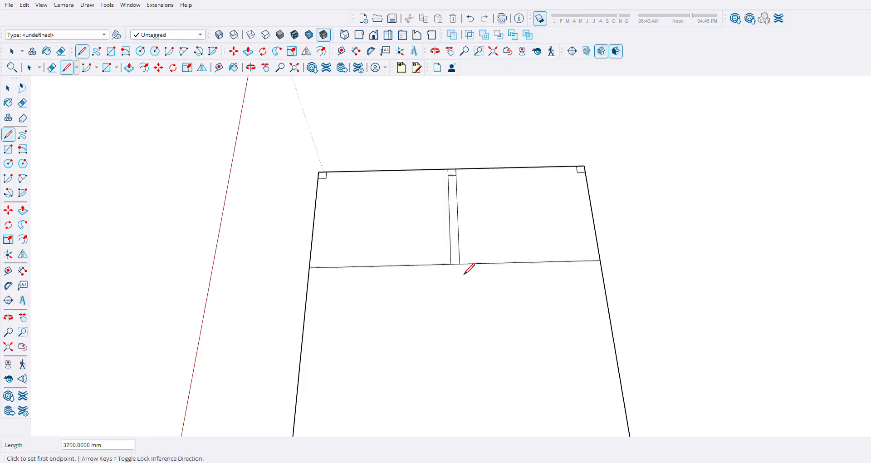
# Draw a line parallel to the red axis from the second corner square's inner corner to the cross line
pyautogui.scroll(2, 545, 217)
pyautogui.click(594, 158)
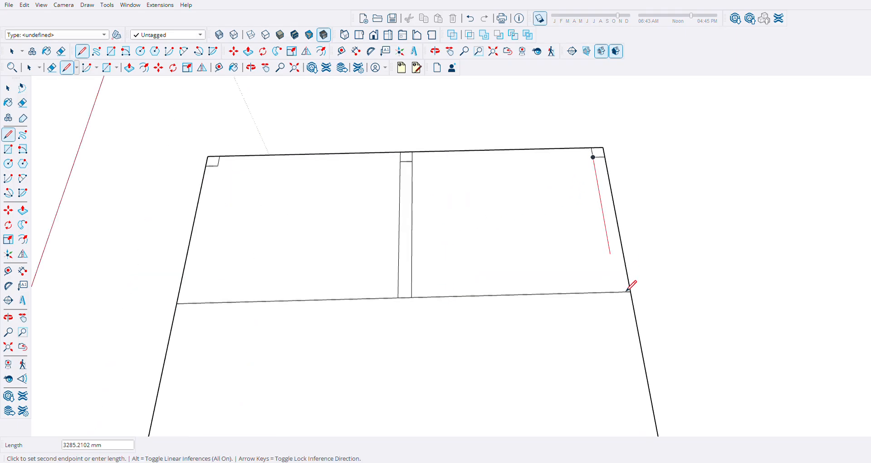
pyautogui.click(620, 303)
# Draw a 3700 mm line from the first corner square's inner corner to the cross line, parallel to the red axis
pyautogui.scroll(2, 245, 218)
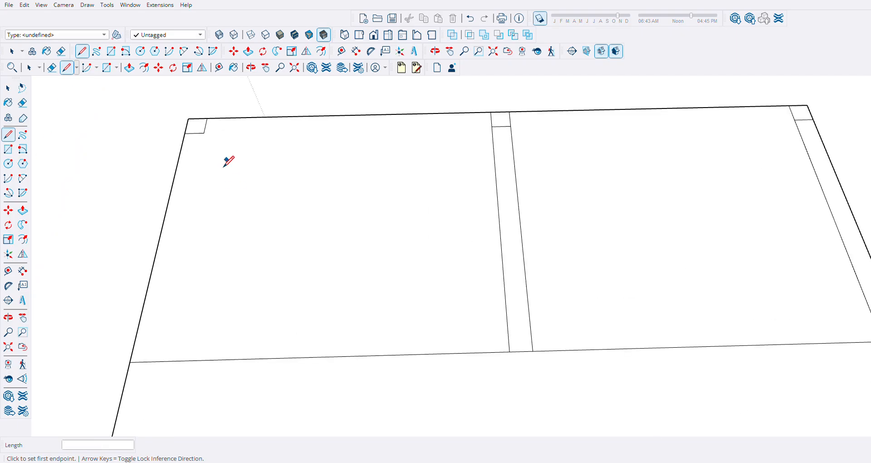
pyautogui.click(206, 145)
pyautogui.scroll(-3, 234, 191)
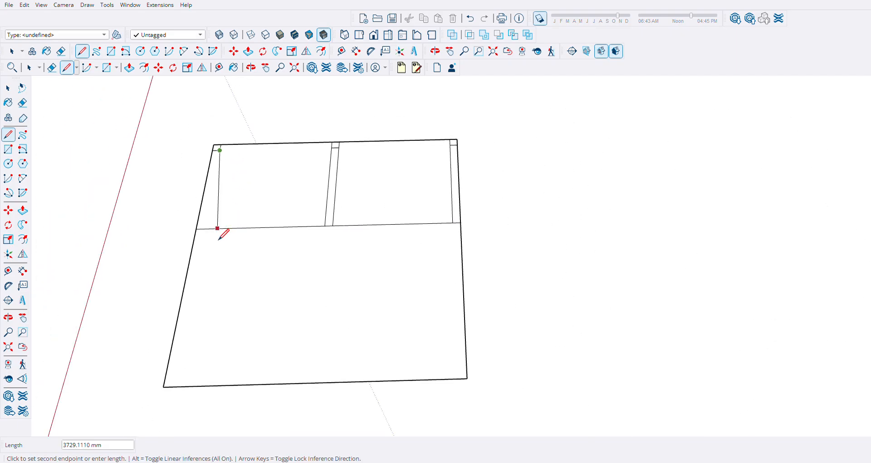
pyautogui.scroll(2, 210, 238)
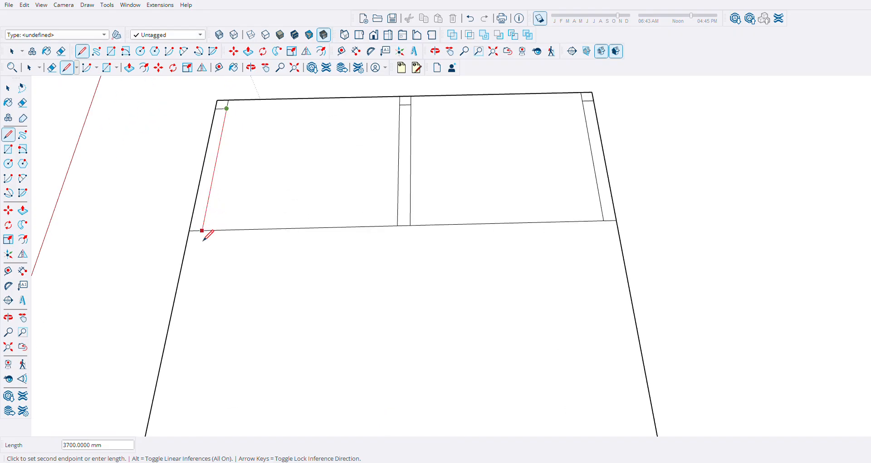
pyautogui.scroll(2, 203, 239)
pyautogui.click(205, 233)
# Draw a 300 mm line along the red axis from the midpoint of the cross line's end segment, and connect it to the side edge
pyautogui.scroll(-4, 216, 254)
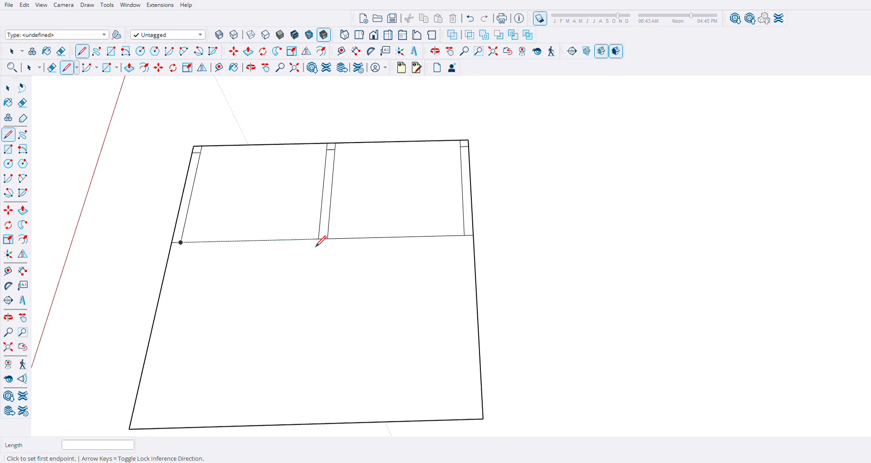
pyautogui.scroll(3, 321, 241)
pyautogui.scroll(2, 522, 233)
pyautogui.scroll(-2, 590, 227)
pyautogui.scroll(-1, 654, 227)
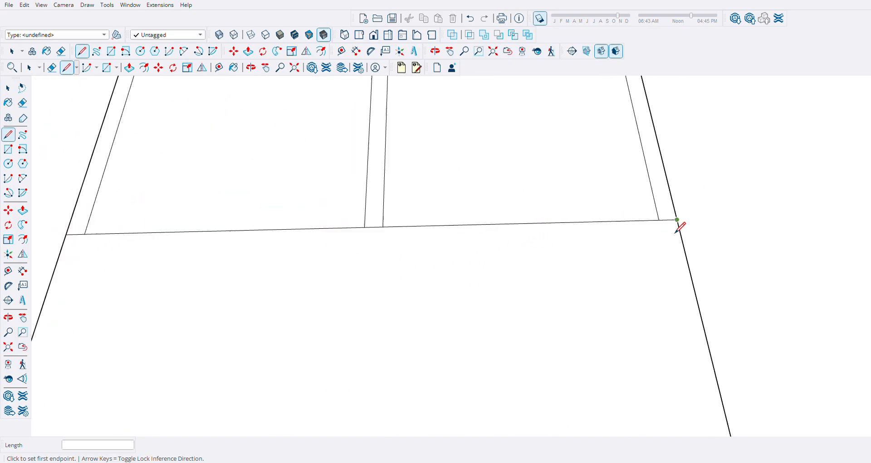
pyautogui.scroll(1, 678, 220)
pyautogui.click(668, 219)
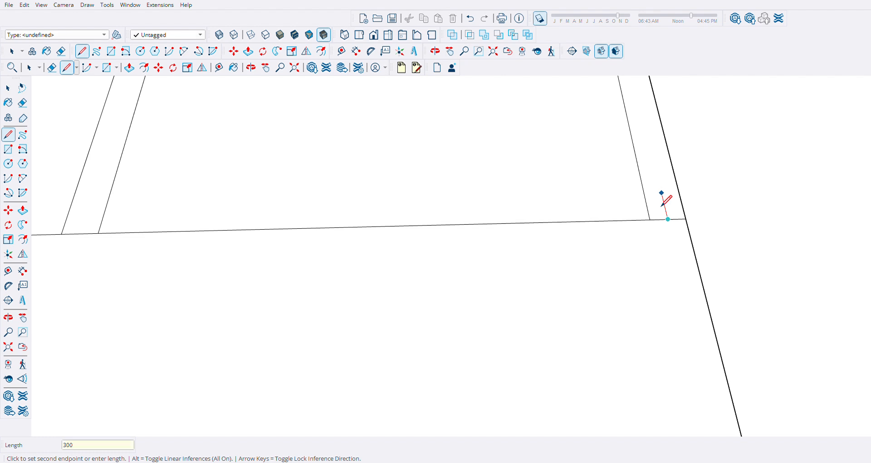
pyautogui.press('Return')
pyautogui.scroll(2, 656, 199)
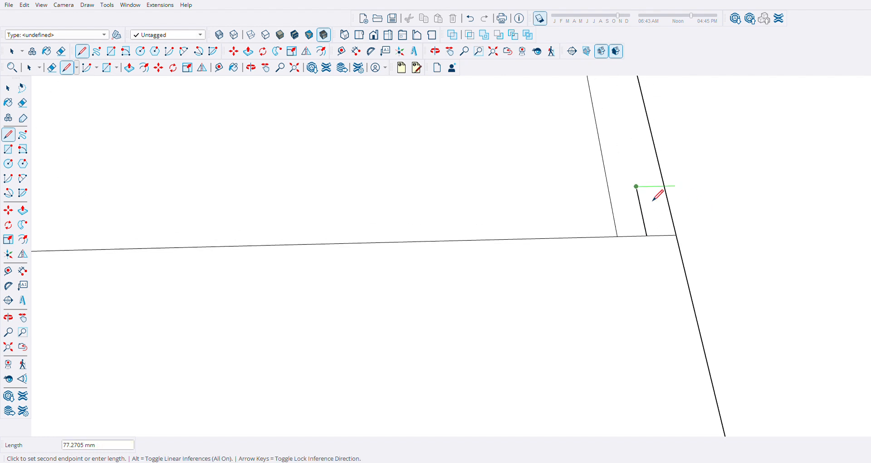
pyautogui.click(667, 198)
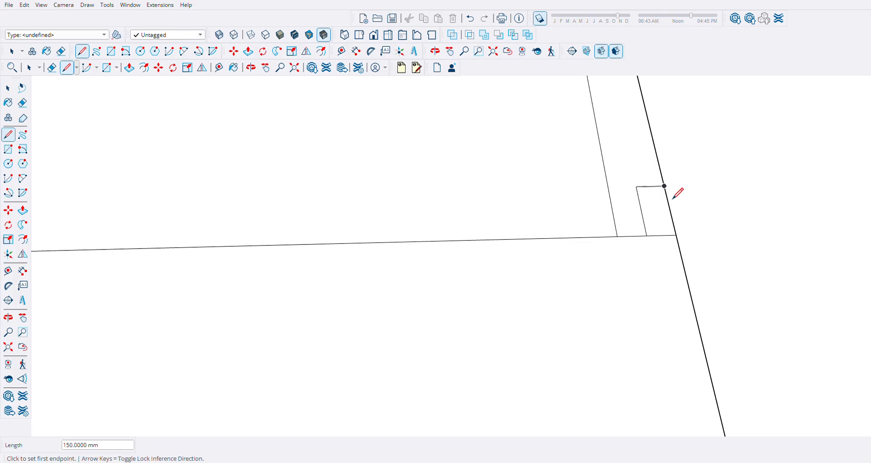
# Draw a line along the green axis from the 300 mm offset point on the side edge across to the opposite side edge
pyautogui.click(668, 199)
pyautogui.scroll(-4, 706, 185)
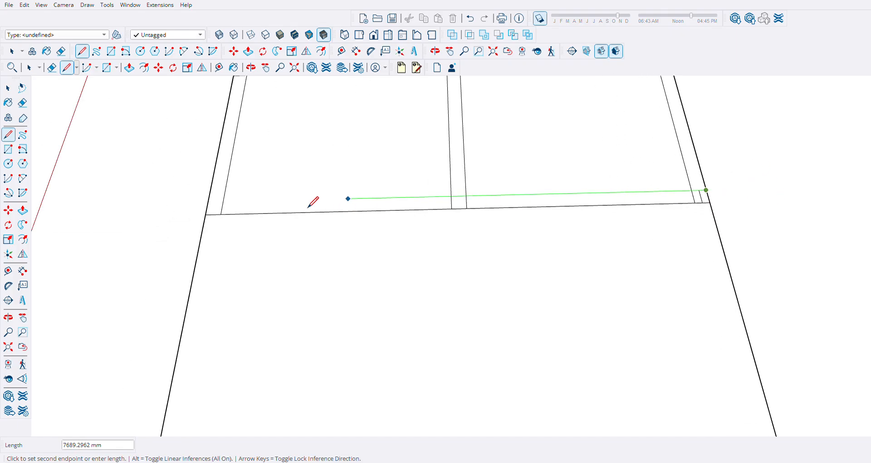
pyautogui.scroll(3, 311, 200)
pyautogui.click(212, 221)
pyautogui.scroll(-3, 213, 222)
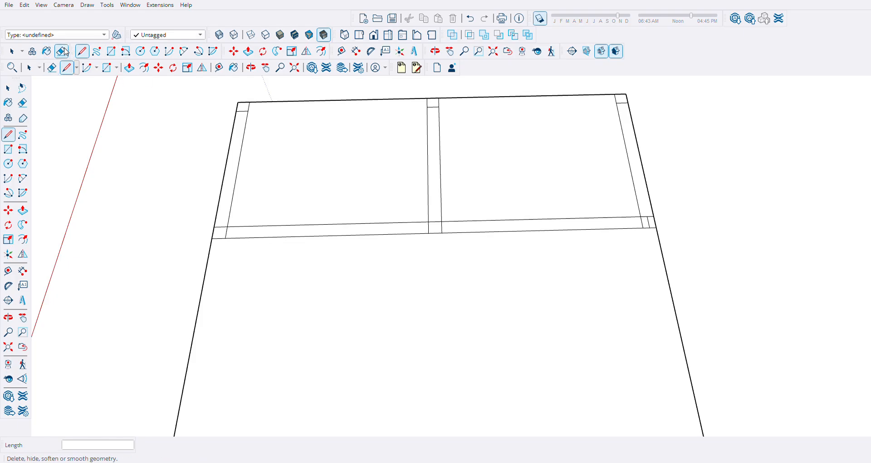
# Erase the connecting lines between the junction squares and up to the middle edge square, keeping the squares and the two side strips
pyautogui.press('e')
pyautogui.scroll(3, 518, 237)
pyautogui.moveTo(521, 217); pyautogui.dragTo(530, 254)
pyautogui.moveTo(245, 189); pyautogui.dragTo(263, 259)
pyautogui.scroll(-2, 263, 258)
pyautogui.moveTo(242, 183); pyautogui.dragTo(409, 190)
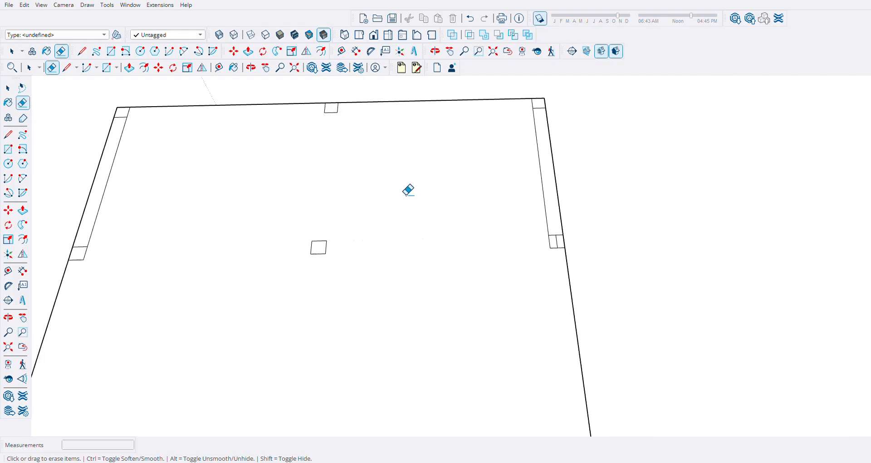
# Draw a 3400 mm centre line from the midpoint of the second corner square's inner edge to the junction square on the same side
pyautogui.moveTo(144, 194); pyautogui.dragTo(305, 242, button='middle')
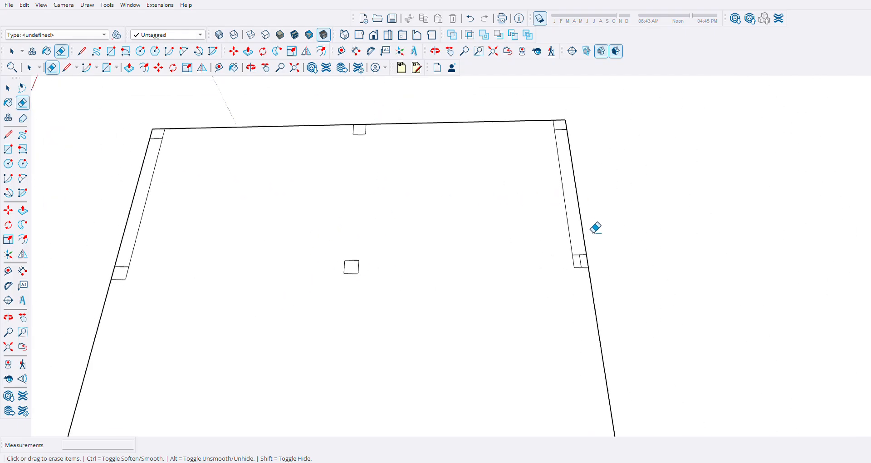
pyautogui.moveTo(584, 277); pyautogui.dragTo(492, 289, button='middle')
pyautogui.scroll(-2, 493, 289)
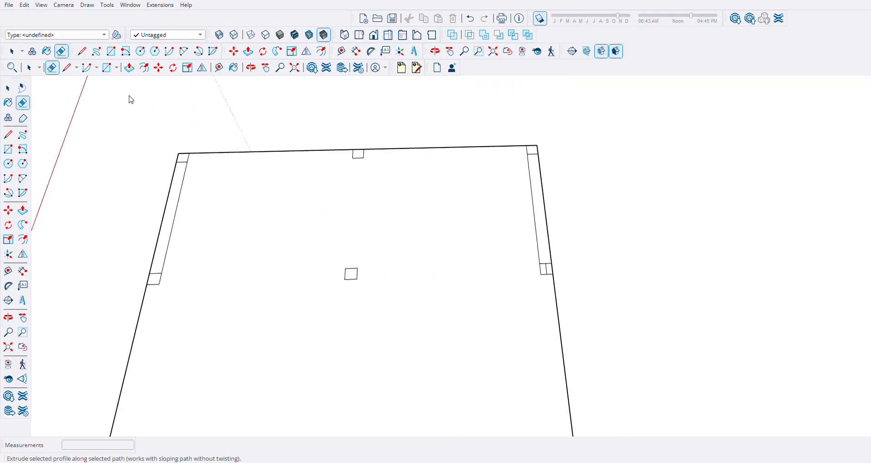
pyautogui.click(67, 67)
pyautogui.scroll(5, 549, 164)
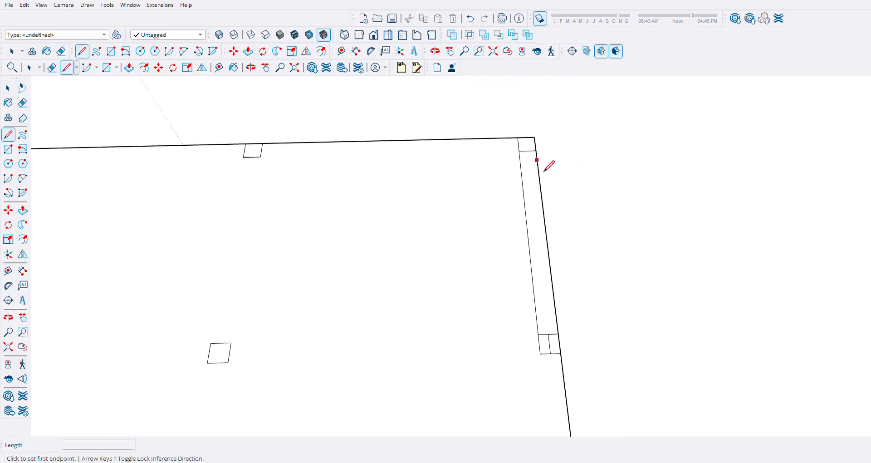
pyautogui.scroll(-4, 529, 157)
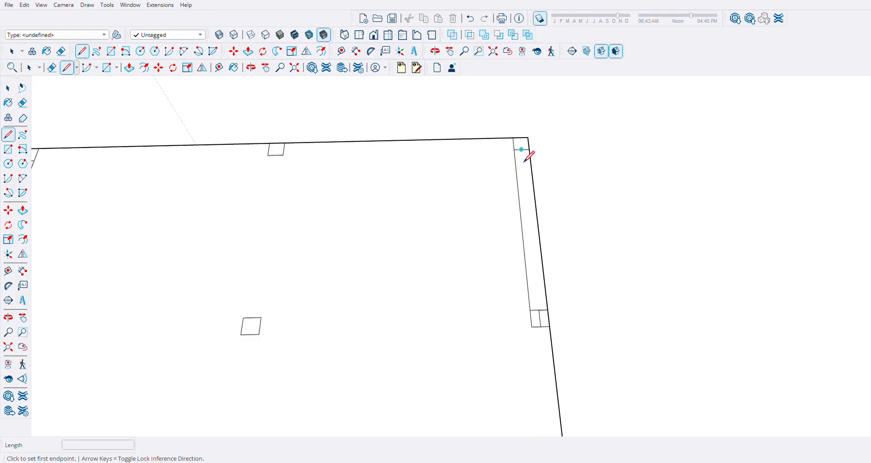
pyautogui.scroll(5, 529, 150)
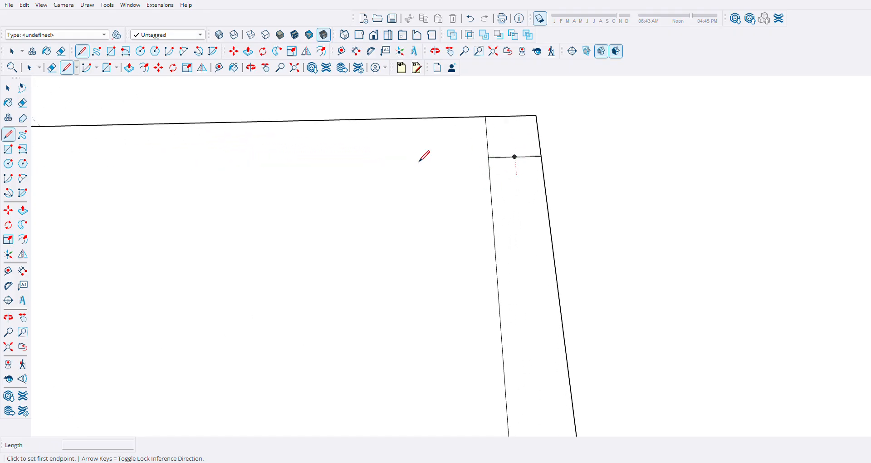
pyautogui.scroll(-4, 540, 164)
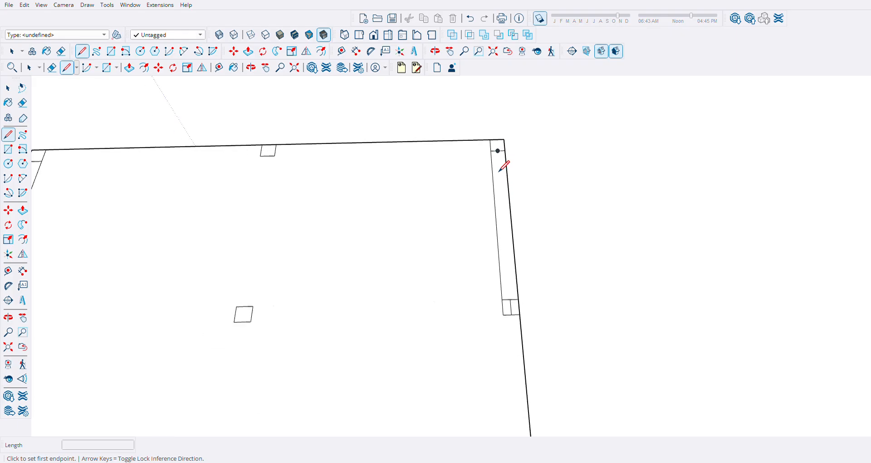
pyautogui.scroll(3, 499, 169)
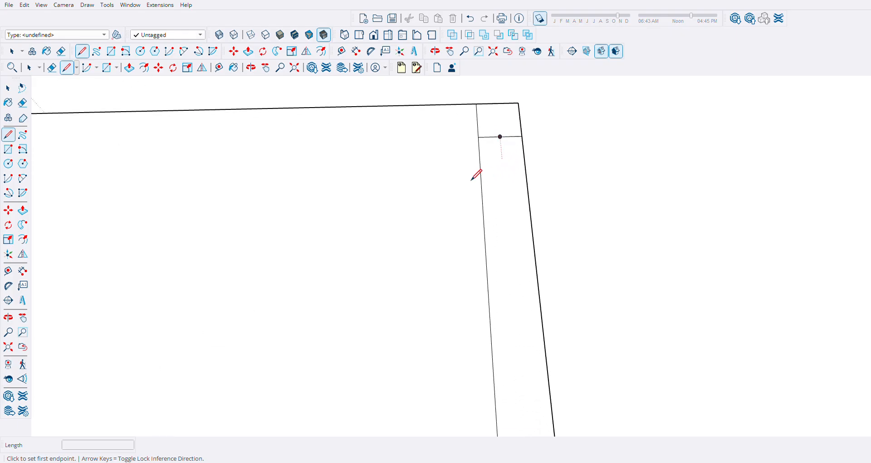
pyautogui.click(500, 137)
pyautogui.scroll(-2, 504, 136)
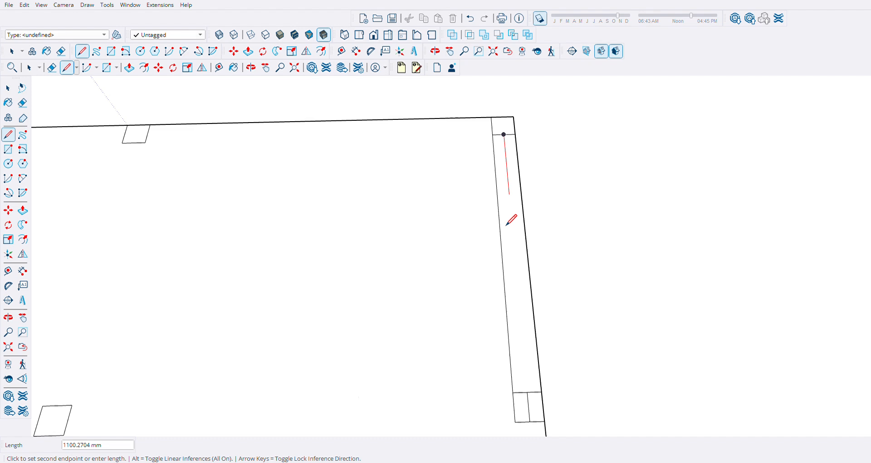
pyautogui.click(528, 392)
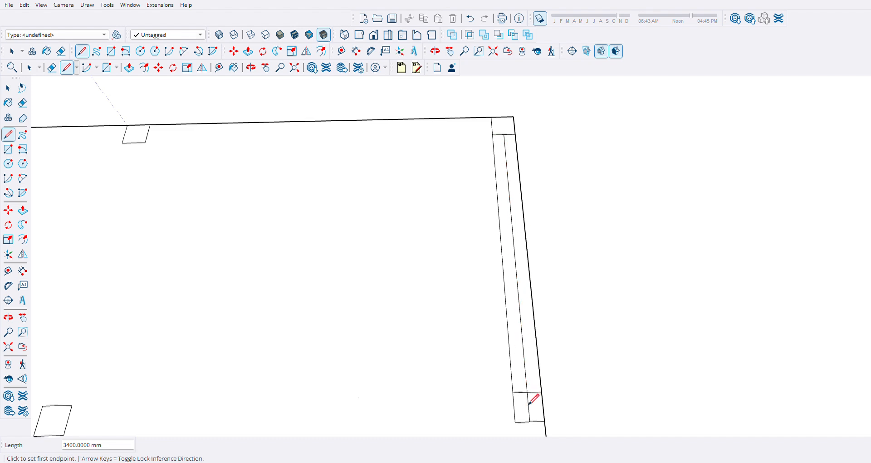
# Draw a parallel 3400 mm line halfway between that side strip's centre line and its inner line, from corner square to junction square
pyautogui.scroll(1, 497, 385)
pyautogui.scroll(1, 497, 386)
pyautogui.scroll(-2, 506, 324)
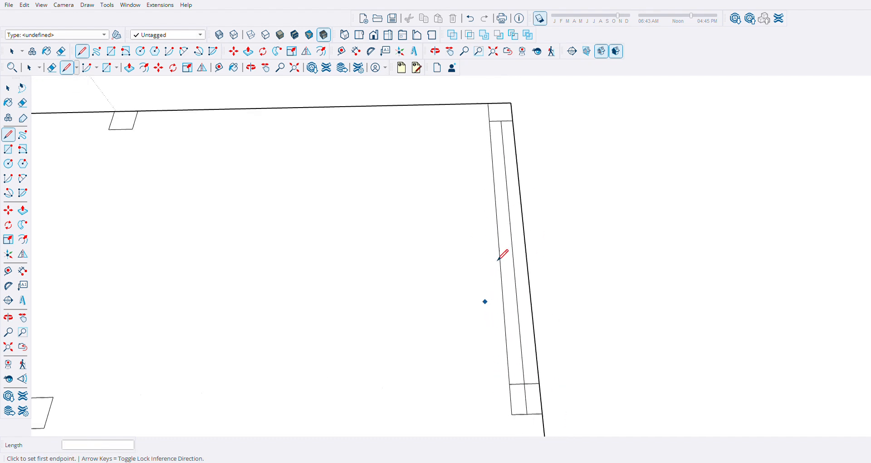
pyautogui.scroll(1, 496, 138)
pyautogui.click(499, 131)
pyautogui.scroll(-3, 500, 128)
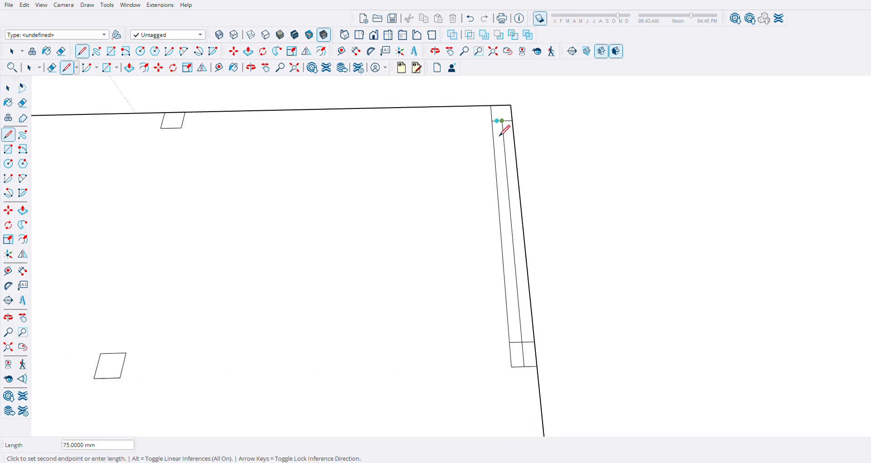
pyautogui.scroll(3, 516, 295)
pyautogui.click(513, 259)
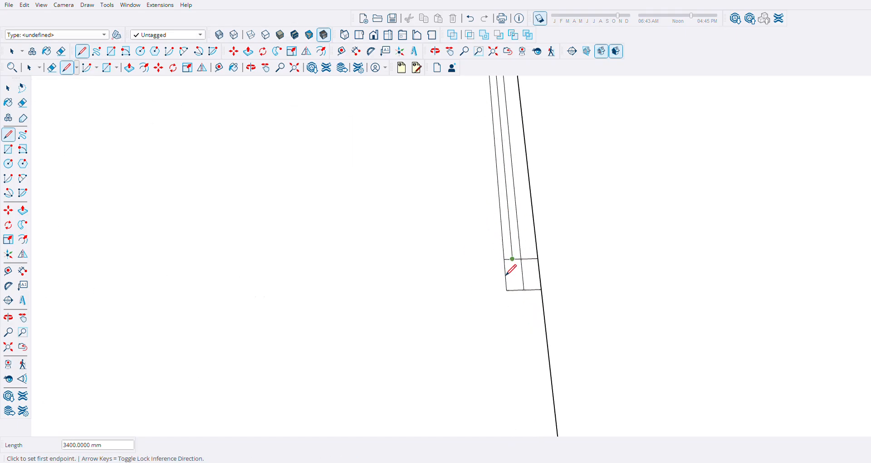
# Draw another parallel line halfway between the same strip's centre line and the outer side edge, down to the junction square
pyautogui.scroll(-3, 480, 219)
pyautogui.scroll(2, 469, 122)
pyautogui.scroll(-1, 475, 129)
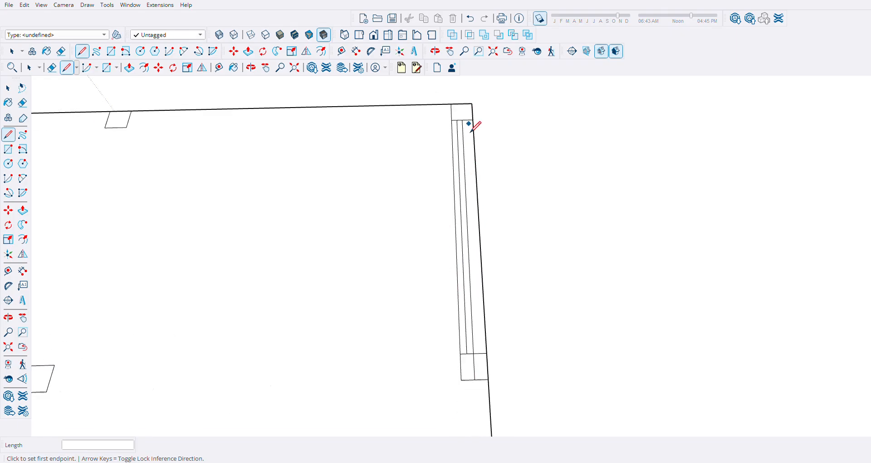
pyautogui.scroll(1, 474, 128)
pyautogui.click(475, 128)
pyautogui.scroll(-2, 475, 129)
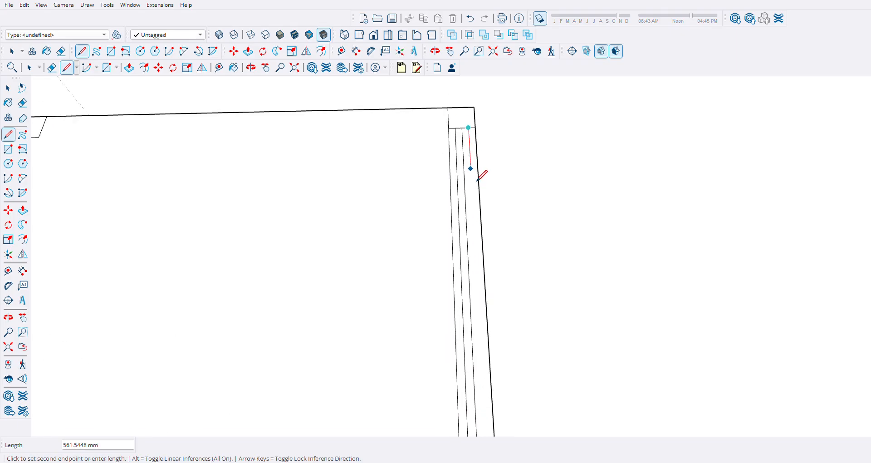
pyautogui.click(491, 424)
# Draw a line from the midpoint of the junction square's inner side across the plan to the opposite junction square's inner side midpoint
pyautogui.scroll(-2, 498, 284)
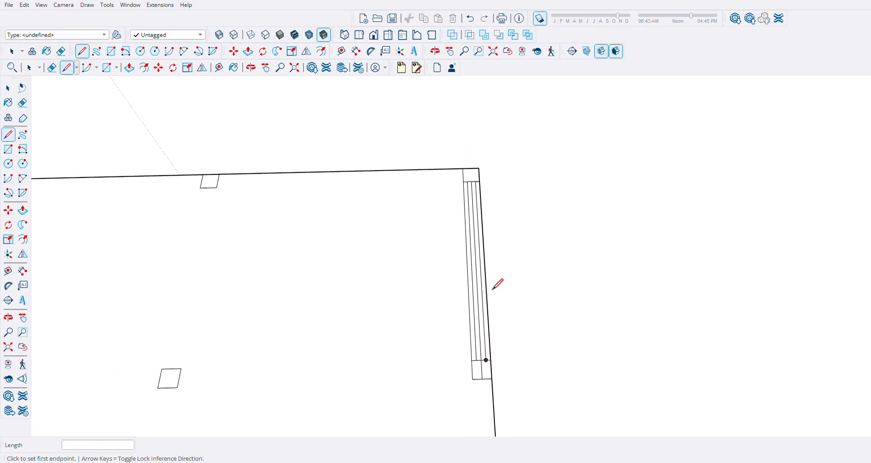
pyautogui.scroll(1, 489, 234)
pyautogui.scroll(3, 480, 350)
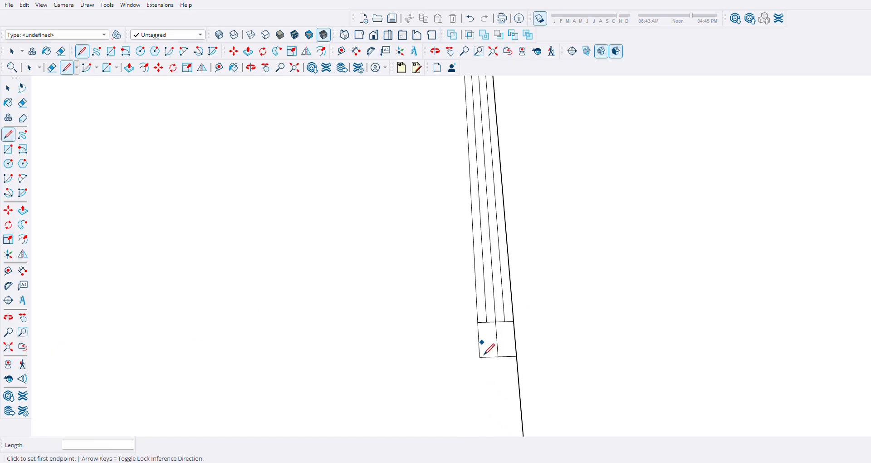
pyautogui.click(479, 339)
pyautogui.scroll(-5, 588, 292)
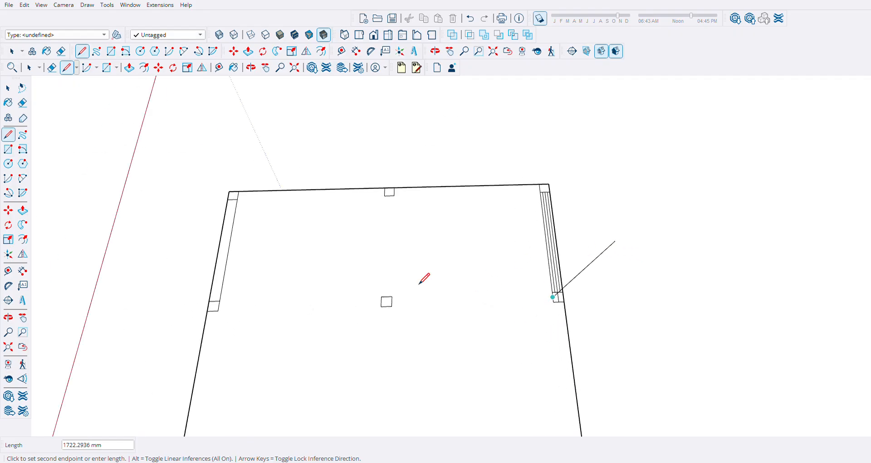
pyautogui.scroll(2, 223, 315)
pyautogui.click(232, 309)
pyautogui.scroll(-2, 227, 327)
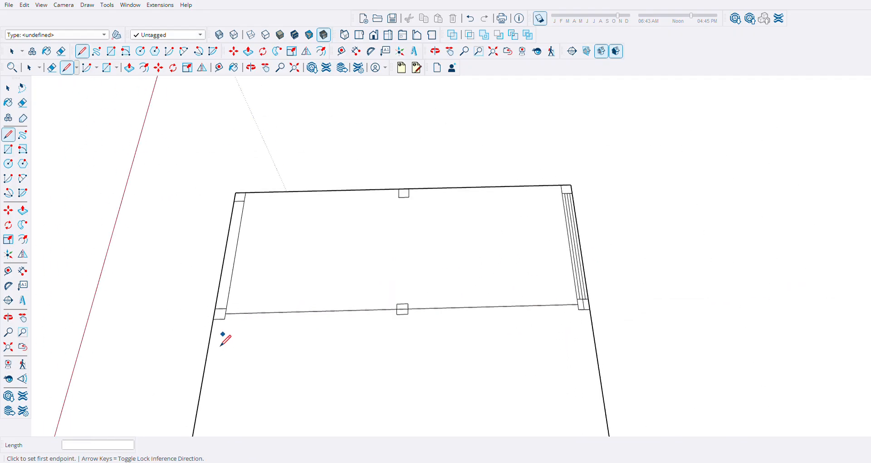
# Draw a parallel cross line between the upper quarter points of the two side junction squares' inner sides
pyautogui.scroll(2, 225, 334)
pyautogui.scroll(2, 226, 324)
pyautogui.click(236, 324)
pyautogui.scroll(-4, 213, 306)
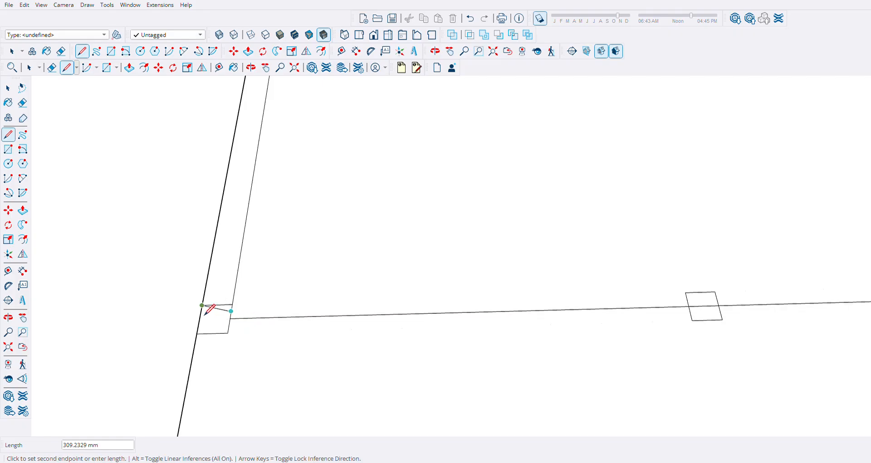
pyautogui.scroll(2, 444, 305)
pyautogui.scroll(2, 506, 300)
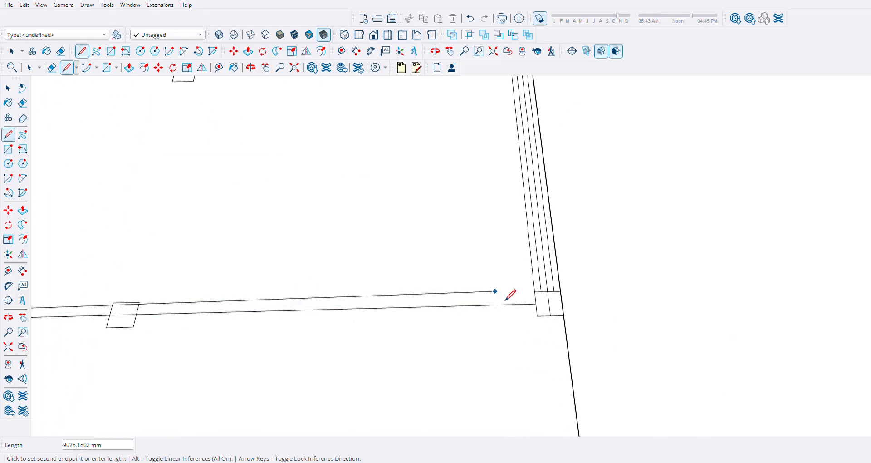
pyautogui.click(538, 302)
# Draw a third parallel cross line between the lower quarter points of the two side junction squares' inner sides
pyautogui.scroll(-3, 540, 299)
pyautogui.scroll(2, 537, 298)
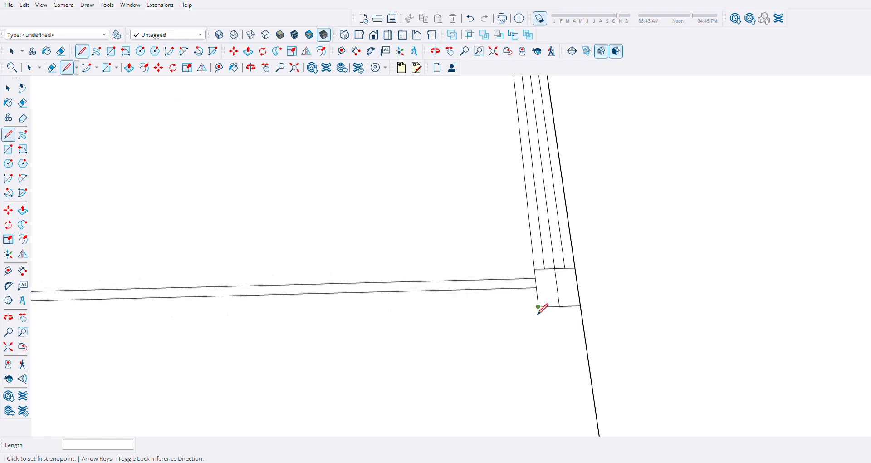
pyautogui.click(540, 310)
pyautogui.scroll(-5, 590, 291)
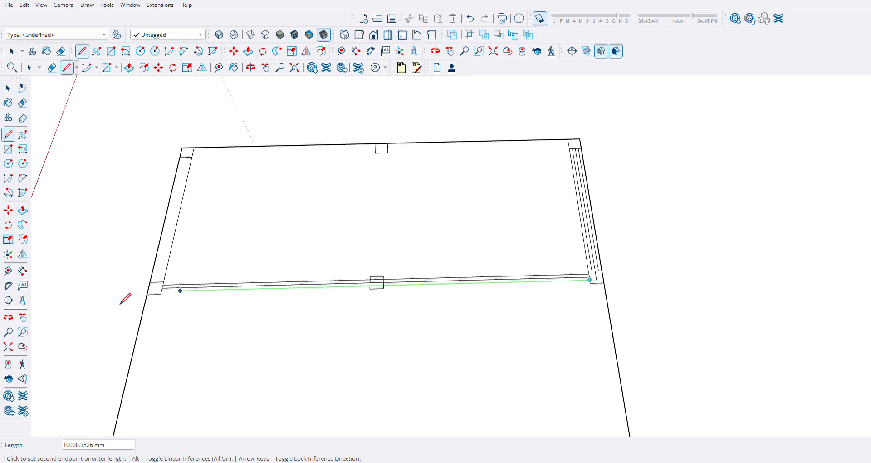
pyautogui.scroll(2, 182, 306)
pyautogui.scroll(2, 187, 310)
pyautogui.click(186, 289)
# Draw a 3400 mm centre line in the opposite side strip from the first corner square's inner edge midpoint to the junction square
pyautogui.scroll(-5, 179, 356)
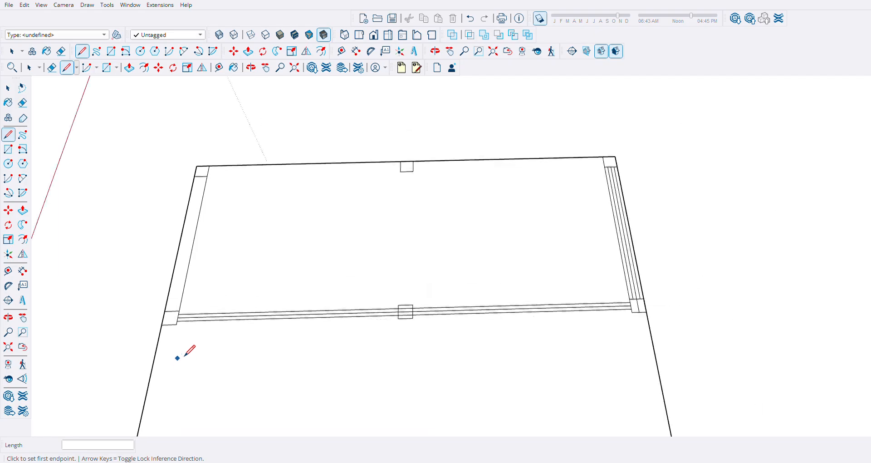
pyautogui.scroll(3, 202, 211)
pyautogui.click(204, 210)
pyautogui.scroll(-3, 205, 209)
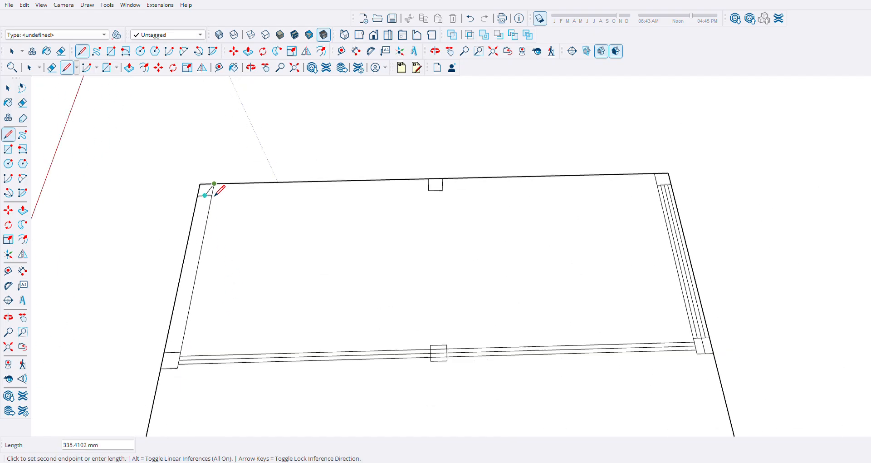
pyautogui.click(174, 354)
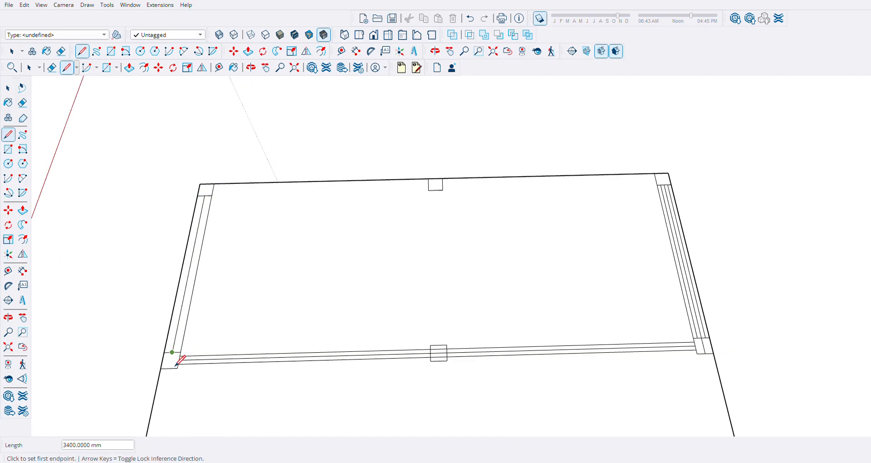
# Draw a 3400 mm line in the side strip between the outer quarter points of the corner square and the junction square
pyautogui.scroll(3, 198, 196)
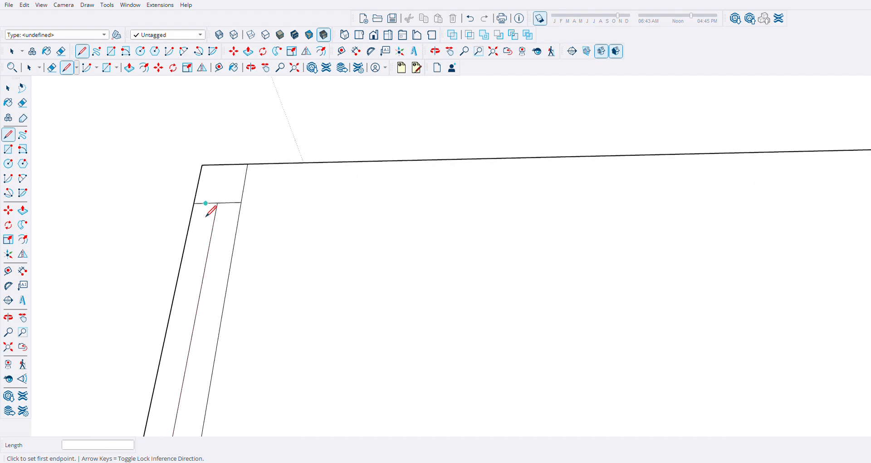
pyautogui.click(205, 203)
pyautogui.scroll(-4, 213, 200)
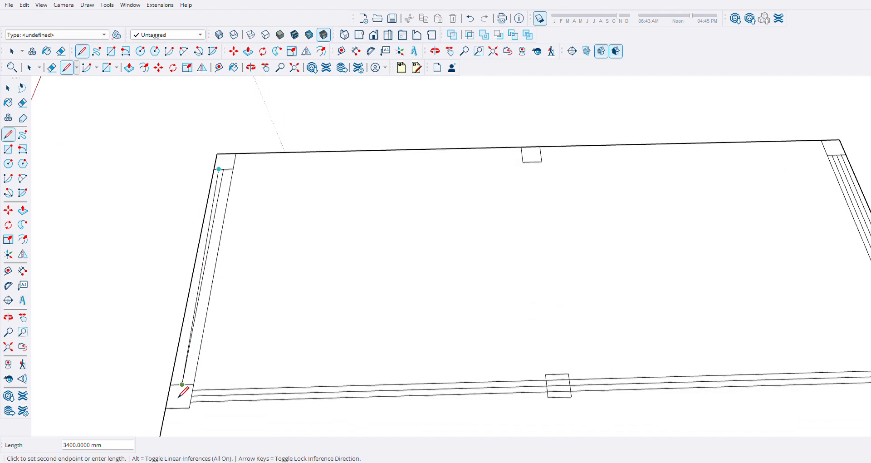
pyautogui.scroll(1, 180, 395)
pyautogui.click(180, 393)
# Draw a parallel line in the same side strip between the inner quarter points of the junction square and the corner square
pyautogui.scroll(2, 182, 393)
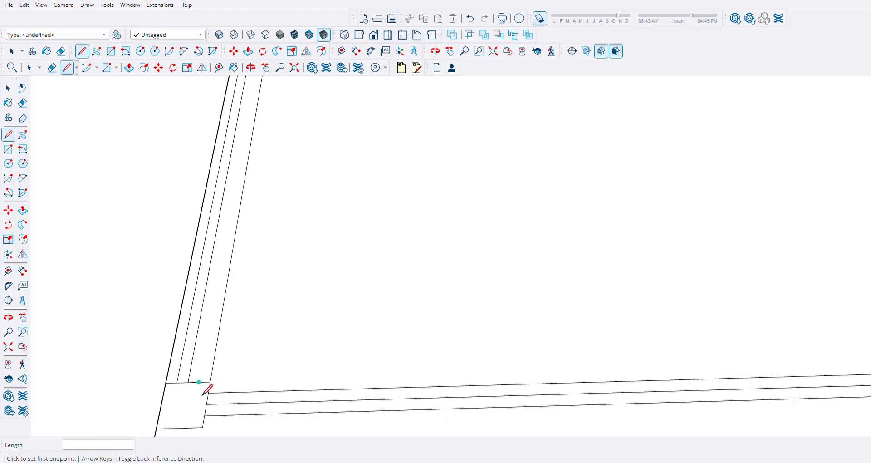
pyautogui.click(202, 393)
pyautogui.scroll(-4, 202, 393)
pyautogui.scroll(4, 234, 236)
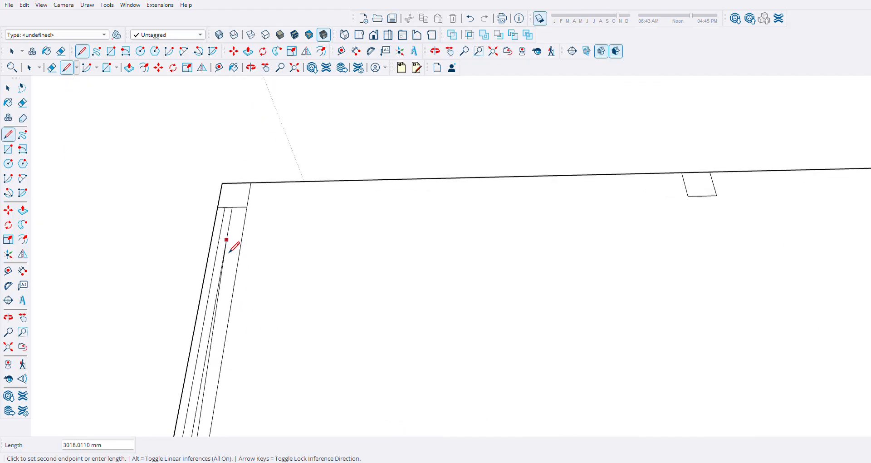
pyautogui.click(249, 209)
# Draw a centre line along the adjoining perimeter edge between the inner side midpoints of its two corner squares
pyautogui.scroll(-2, 204, 219)
pyautogui.click(238, 212)
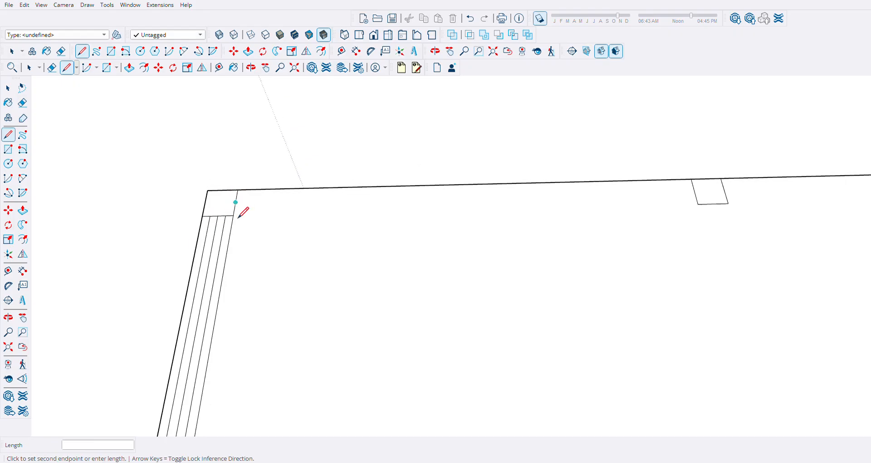
pyautogui.scroll(-3, 227, 206)
pyautogui.scroll(2, 567, 204)
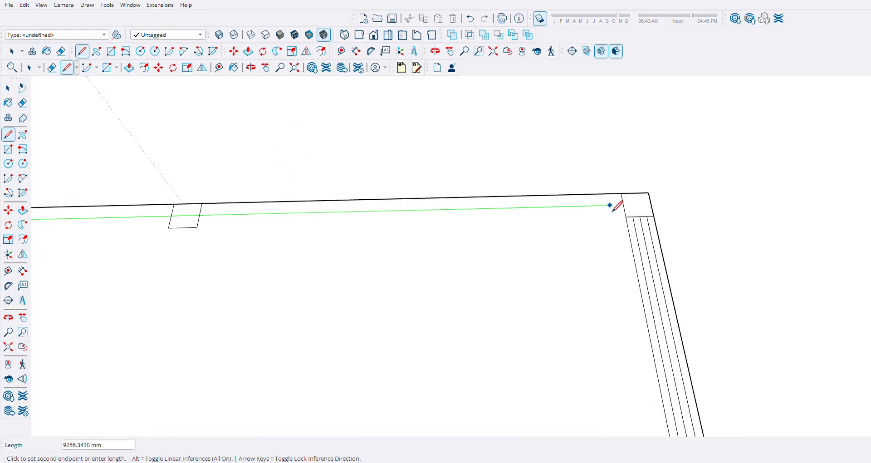
pyautogui.click(625, 204)
# Draw a 4550 mm line from the far corner square's outer quarter point to the edge's middle square, parallel to the centre line
pyautogui.scroll(1, 626, 206)
pyautogui.click(625, 210)
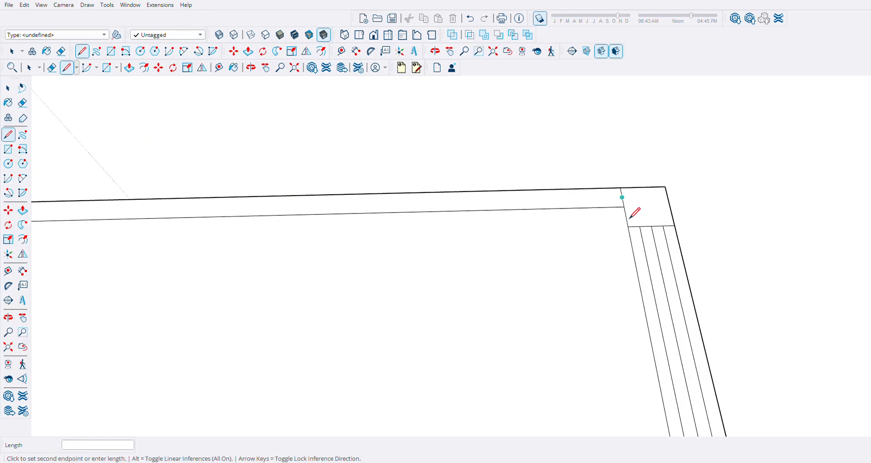
pyautogui.scroll(-1, 274, 216)
pyautogui.scroll(2, 219, 219)
pyautogui.click(216, 214)
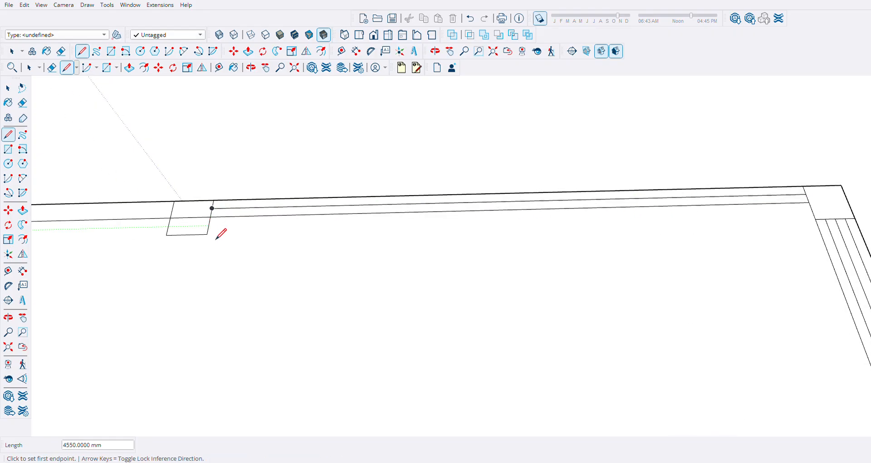
# Draw a 4550 mm line from the middle square's inner quarter point to the far corner square's inner quarter point
pyautogui.click(209, 226)
pyautogui.scroll(-1, 410, 233)
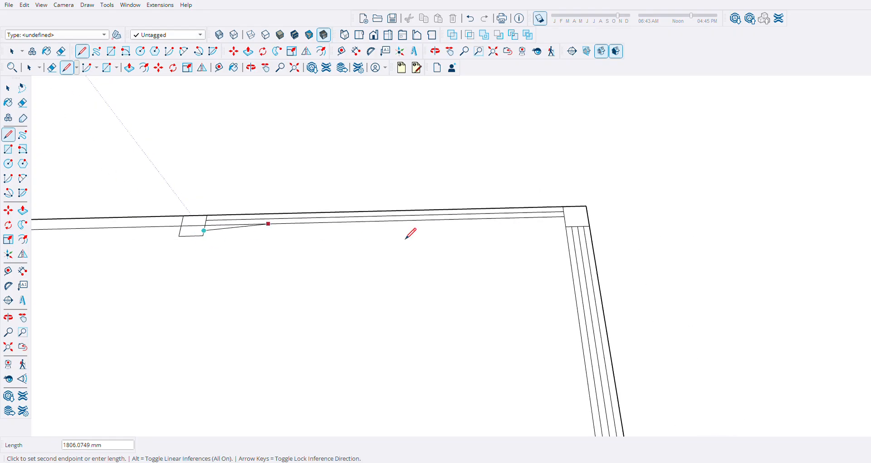
pyautogui.scroll(2, 573, 227)
pyautogui.click(571, 236)
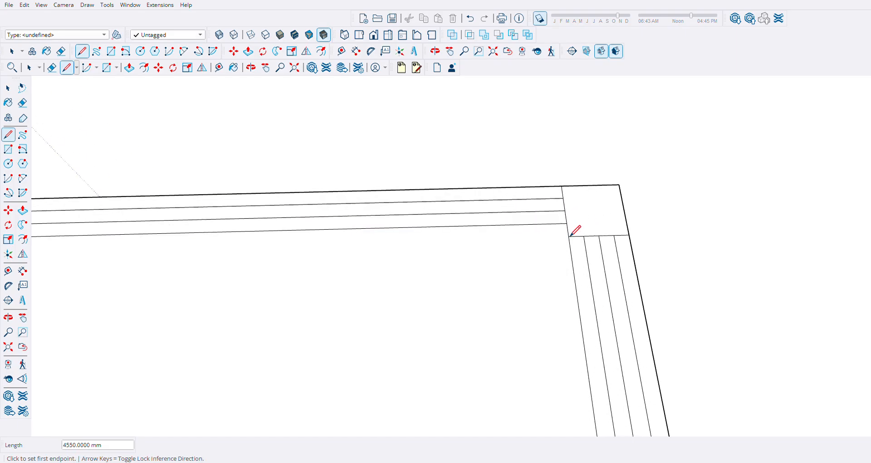
# Draw a line from the far corner square's inner quarter point along the whole edge to the opposite corner square's inner quarter point
pyautogui.click(567, 224)
pyautogui.scroll(-3, 614, 214)
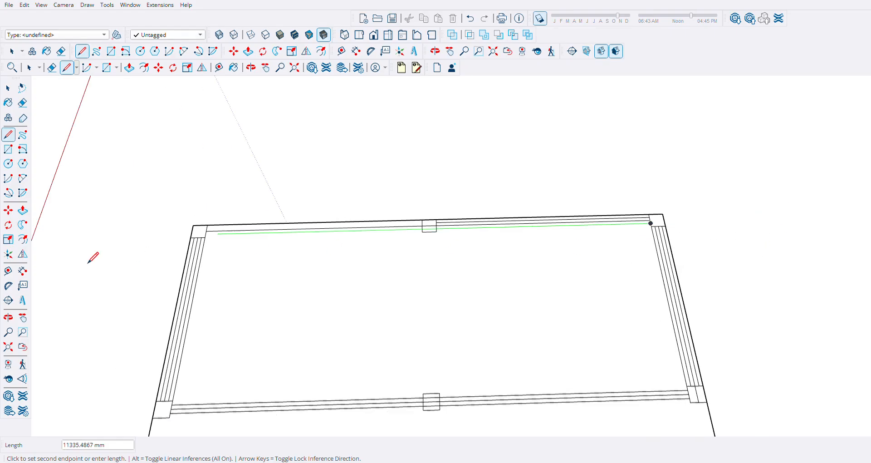
pyautogui.scroll(3, 159, 237)
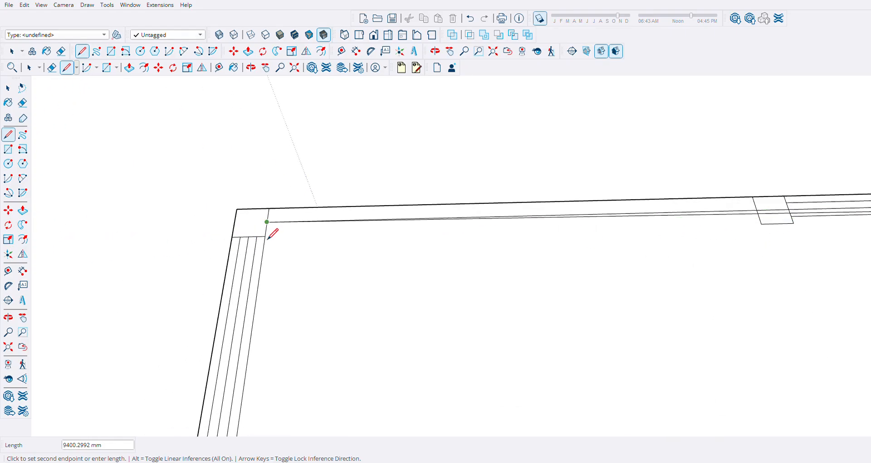
pyautogui.click(270, 239)
# Draw the partition's centre line from the edge's middle square to the midpoint of the central junction square's facing side
pyautogui.scroll(-2, 162, 248)
pyautogui.scroll(2, 576, 243)
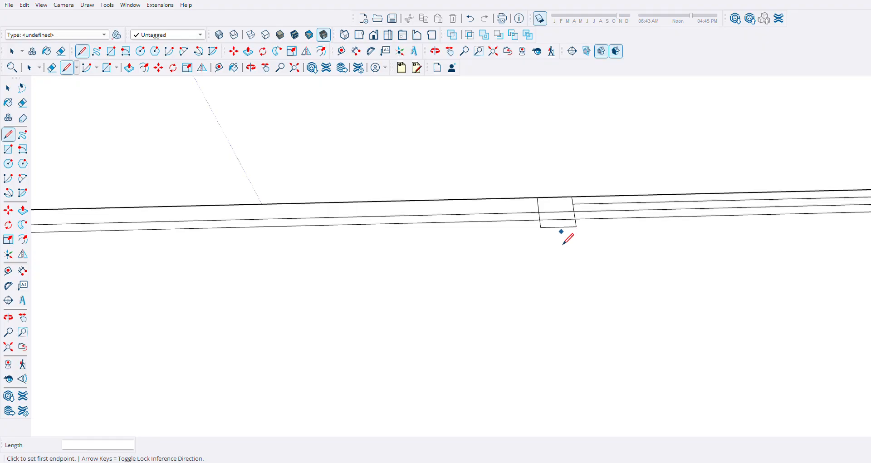
pyautogui.click(563, 238)
pyautogui.scroll(-4, 559, 226)
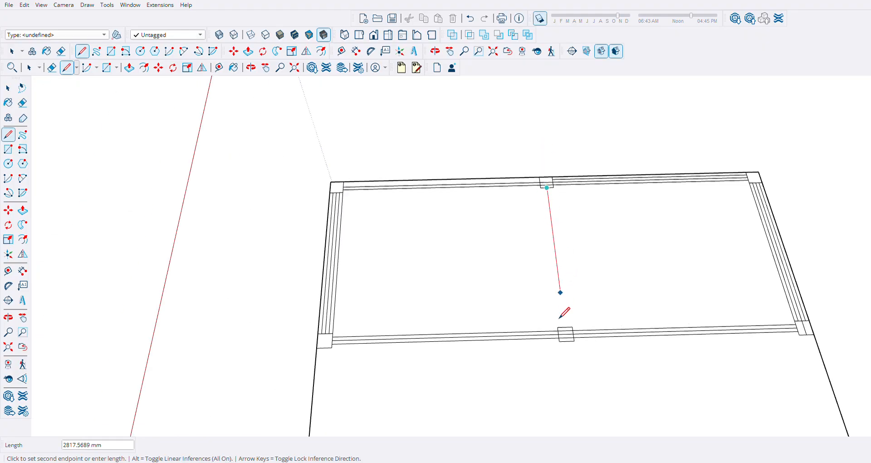
pyautogui.scroll(2, 565, 336)
pyautogui.click(567, 352)
# Draw a 3400 mm partition line from the central junction square's quarter point nearer the first corner to the edge's middle square
pyautogui.scroll(3, 568, 352)
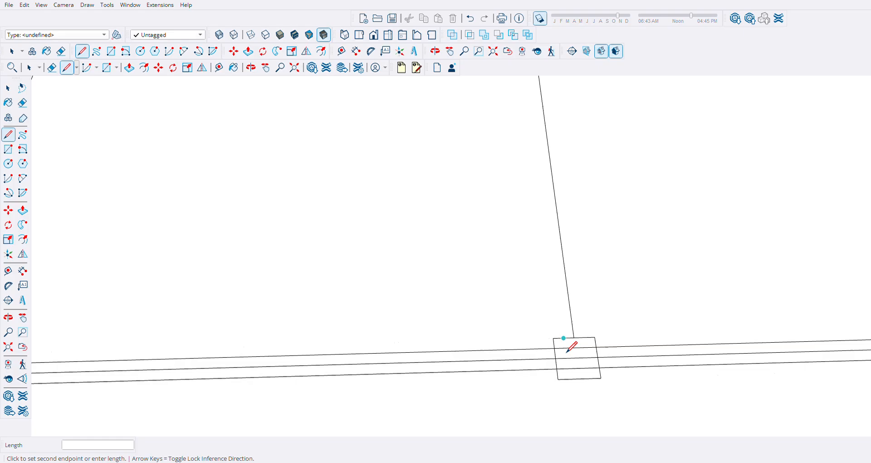
pyautogui.scroll(-5, 568, 352)
pyautogui.scroll(5, 522, 154)
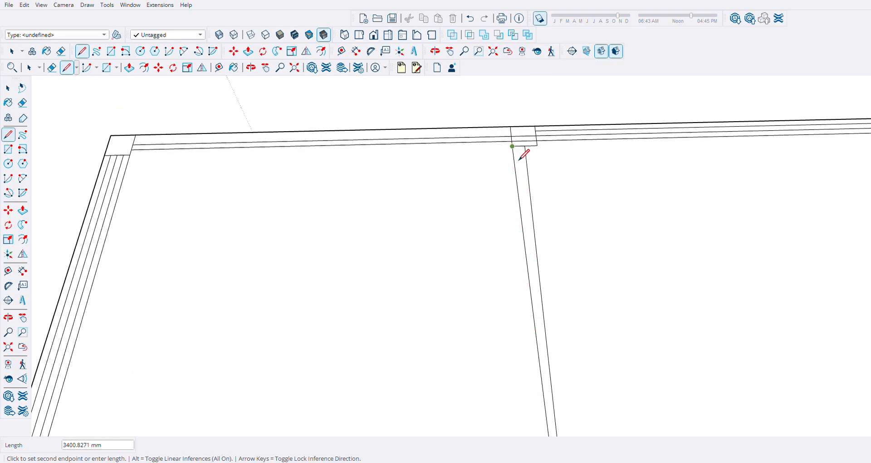
pyautogui.scroll(1, 525, 155)
pyautogui.click(523, 153)
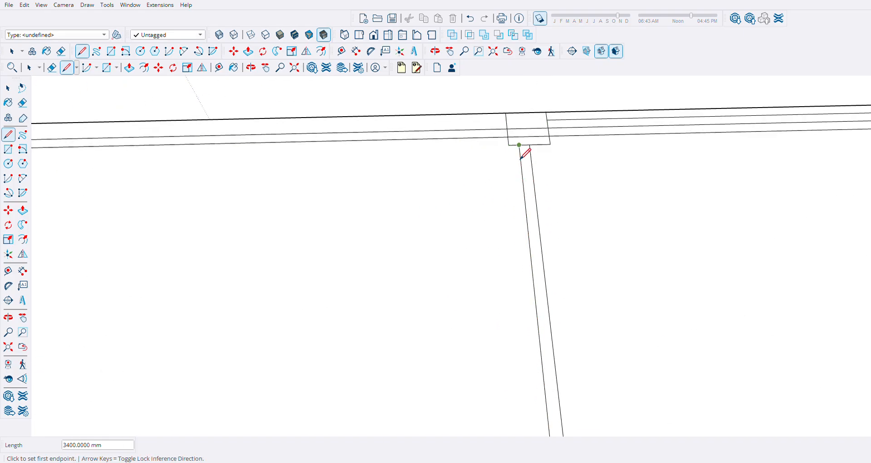
# Draw the third partition line, 3400 mm long, between the remaining quarter points of the middle square and the central junction square
pyautogui.scroll(1, 559, 154)
pyautogui.click(553, 158)
pyautogui.scroll(-5, 554, 154)
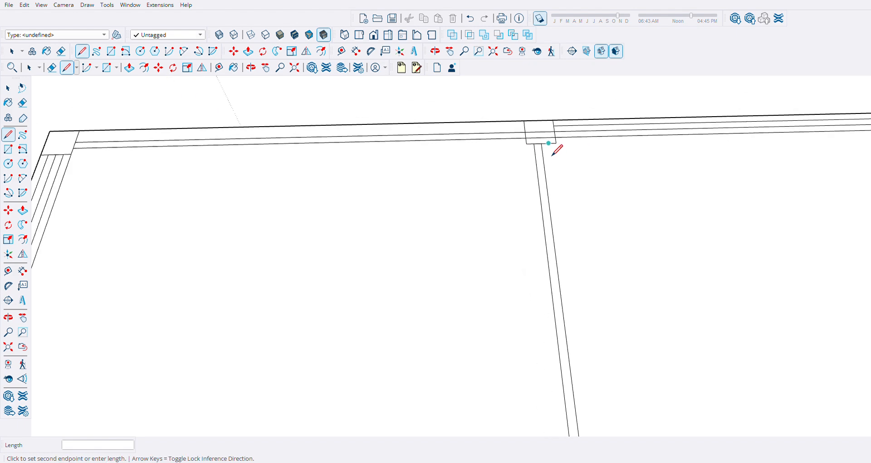
pyautogui.scroll(2, 579, 336)
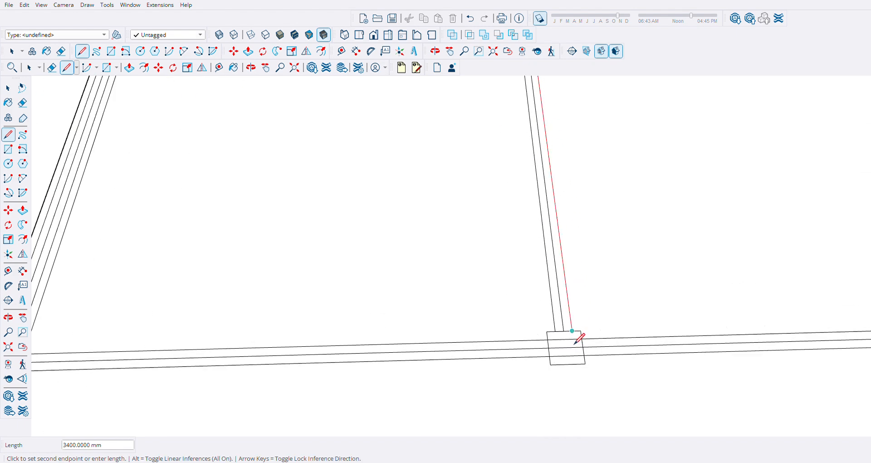
pyautogui.click(580, 341)
# Draw a 4550 mm line from the first corner square's outer quarter point to the middle square, completing the edge strip's parallel lines
pyautogui.scroll(-6, 554, 349)
pyautogui.scroll(-2, 336, 227)
pyautogui.scroll(5, 330, 233)
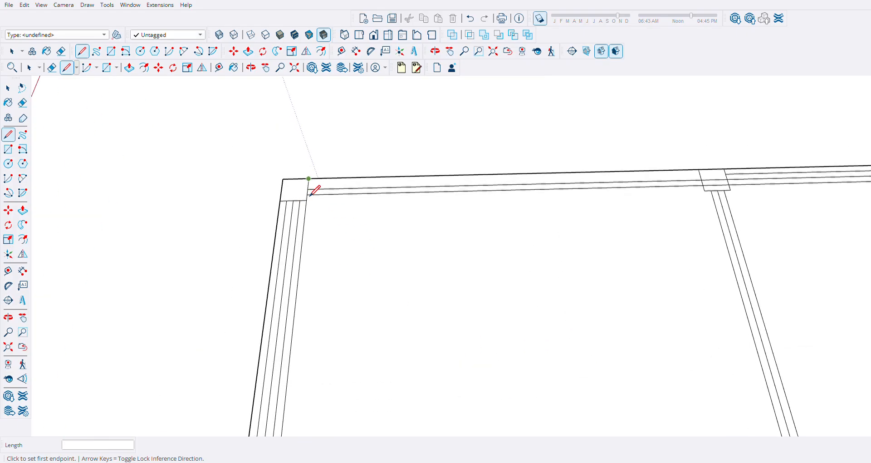
pyautogui.click(312, 187)
pyautogui.scroll(-1, 168, 240)
pyautogui.scroll(-3, 166, 239)
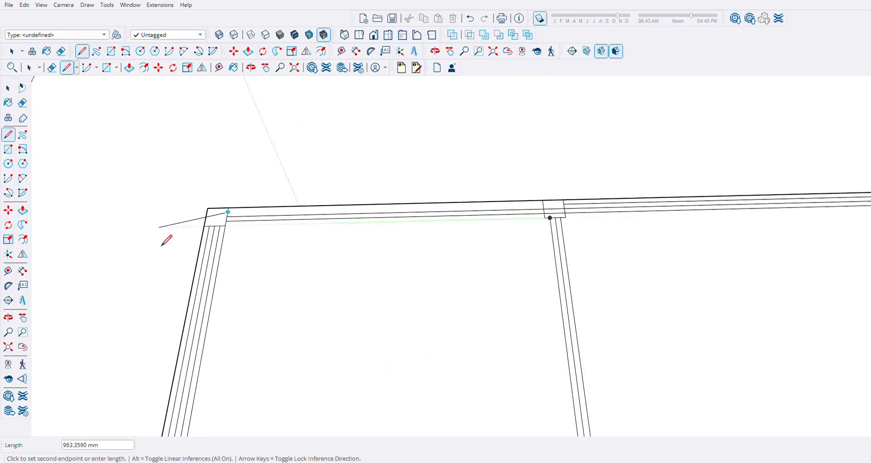
pyautogui.scroll(4, 429, 221)
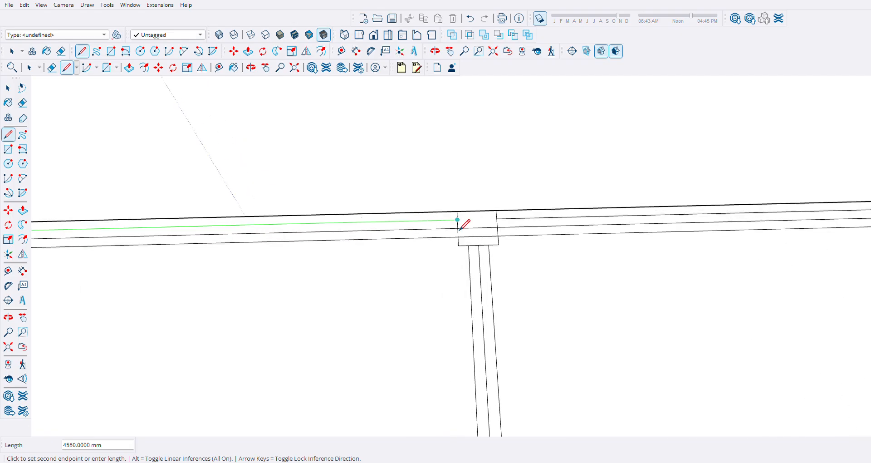
pyautogui.click(460, 230)
# Erase the centre line and both outermost edges of one side strip, keeping only its two quarter lines
pyautogui.scroll(-5, 436, 228)
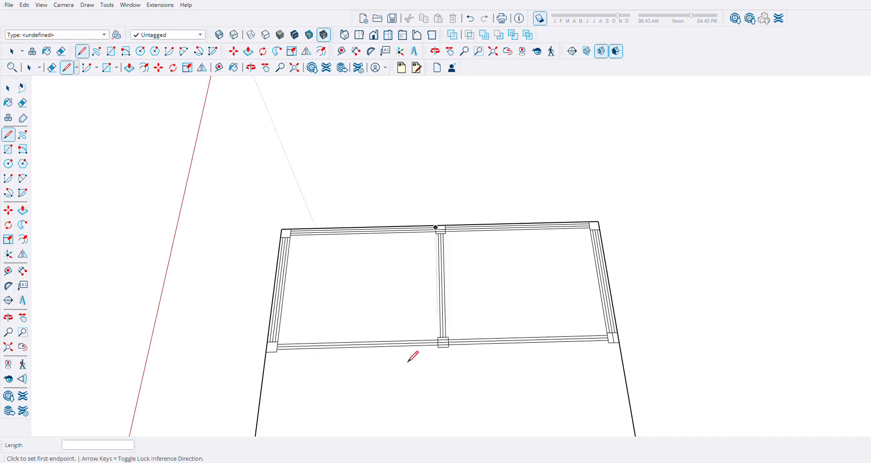
pyautogui.moveTo(413, 356)
pyautogui.mouseDown(button='middle')
pyautogui.moveTo(479, 366)
pyautogui.moveTo(381, 362)
pyautogui.moveTo(202, 123)
pyautogui.mouseUp(button='middle')
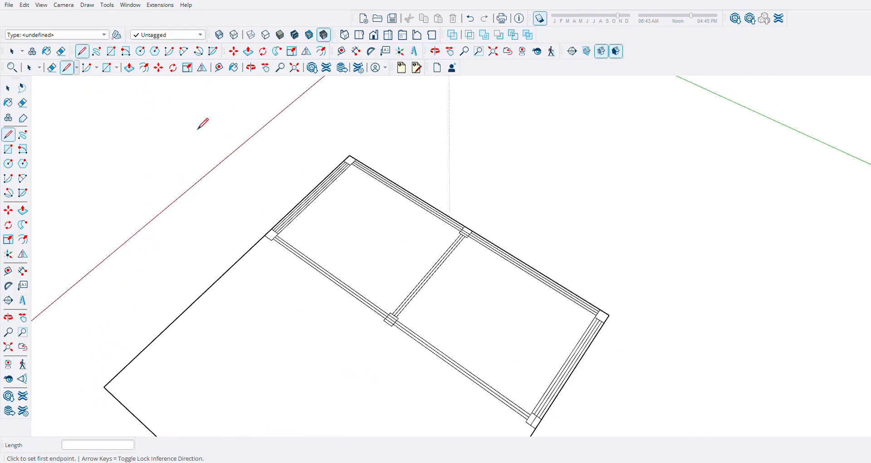
pyautogui.click(68, 51)
pyautogui.scroll(6, 363, 186)
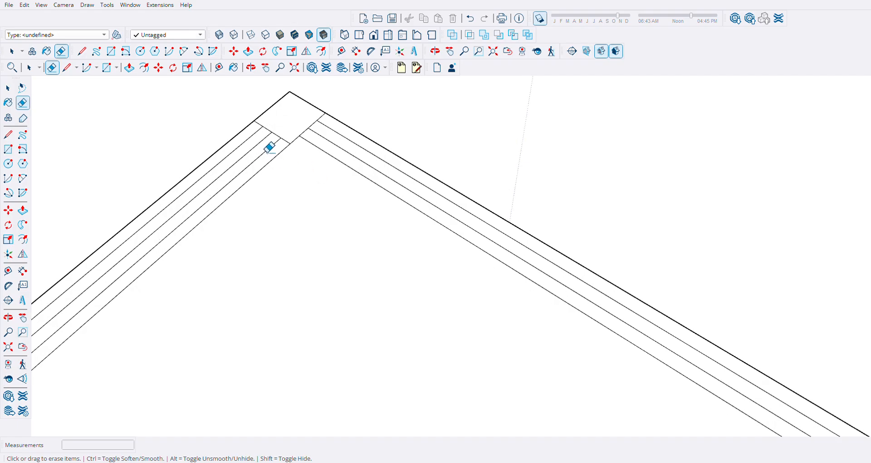
pyautogui.click(268, 147)
pyautogui.click(238, 145)
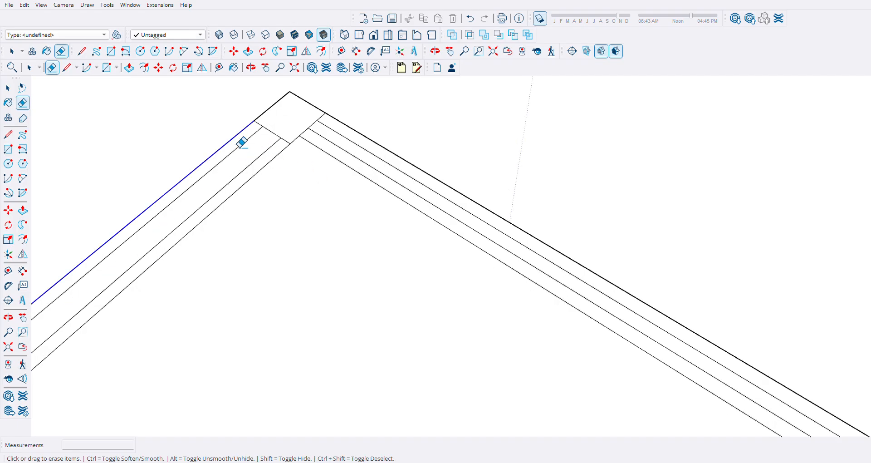
pyautogui.click(276, 170)
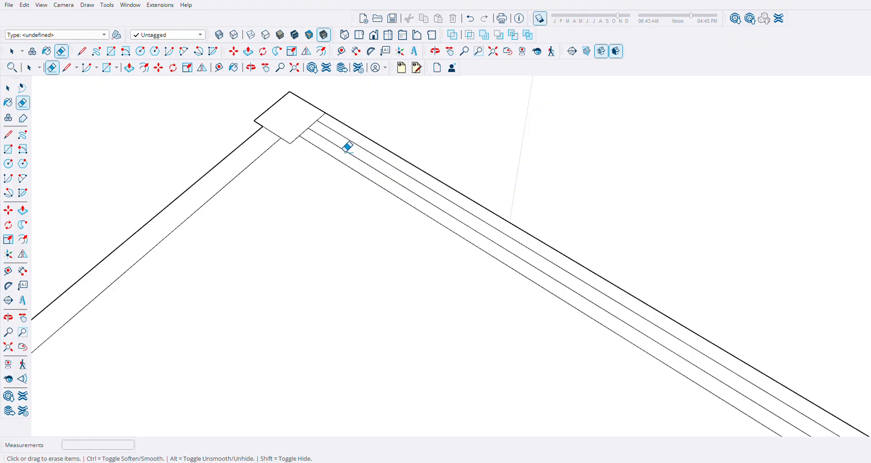
# Try erasing the outer quarter line and centre line of the adjoining perimeter strip next to the corner square, and undo the erasure
pyautogui.moveTo(346, 159)
pyautogui.mouseDown(button='middle')
pyautogui.moveTo(395, 218)
pyautogui.moveTo(490, 204)
pyautogui.moveTo(278, 216)
pyautogui.moveTo(259, 350)
pyautogui.moveTo(506, 296)
pyautogui.moveTo(490, 223)
pyautogui.mouseUp(button='middle')
pyautogui.scroll(-2, 488, 166)
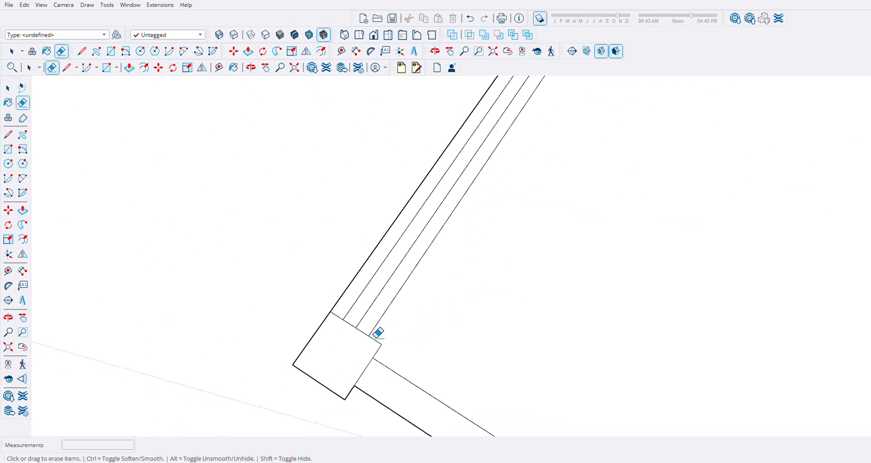
pyautogui.scroll(1, 336, 326)
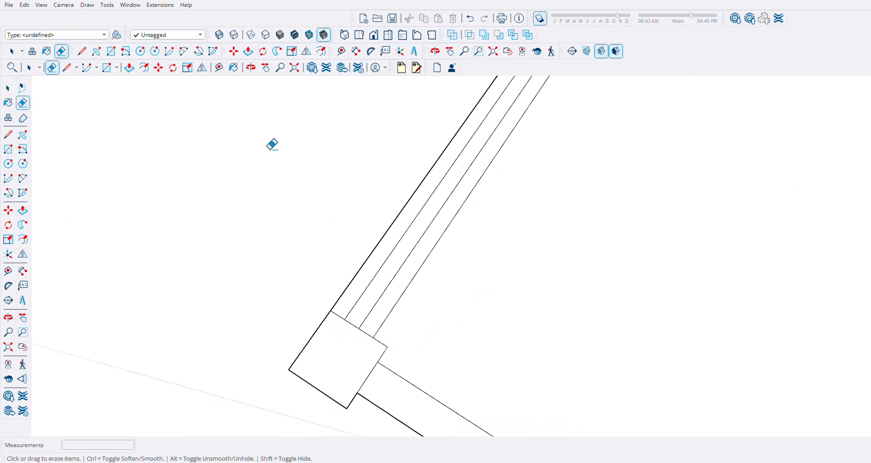
pyautogui.moveTo(387, 276); pyautogui.dragTo(401, 294)
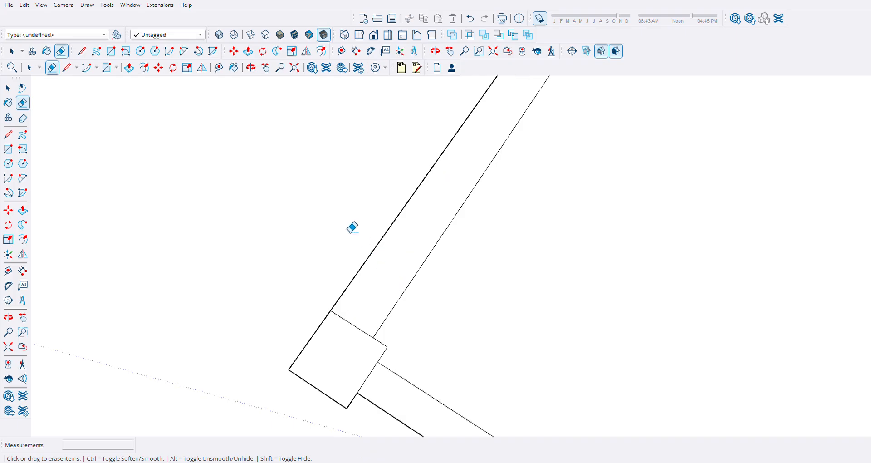
pyautogui.click(67, 68)
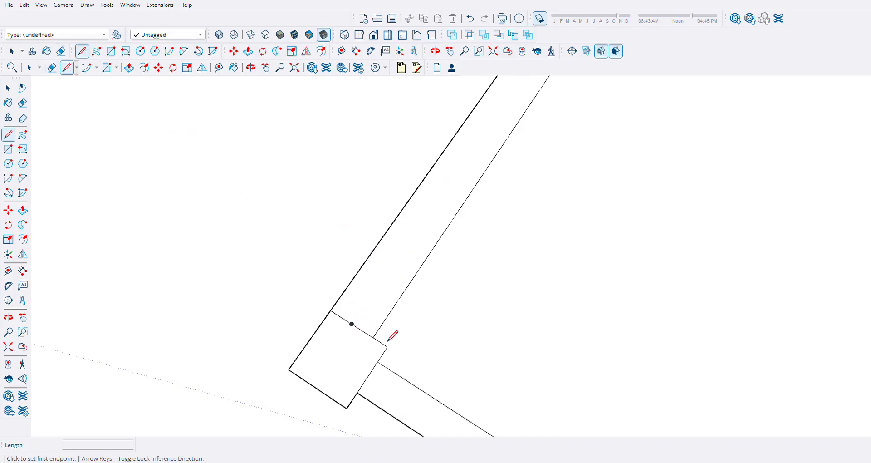
pyautogui.hotkey('ctrl', 'z')
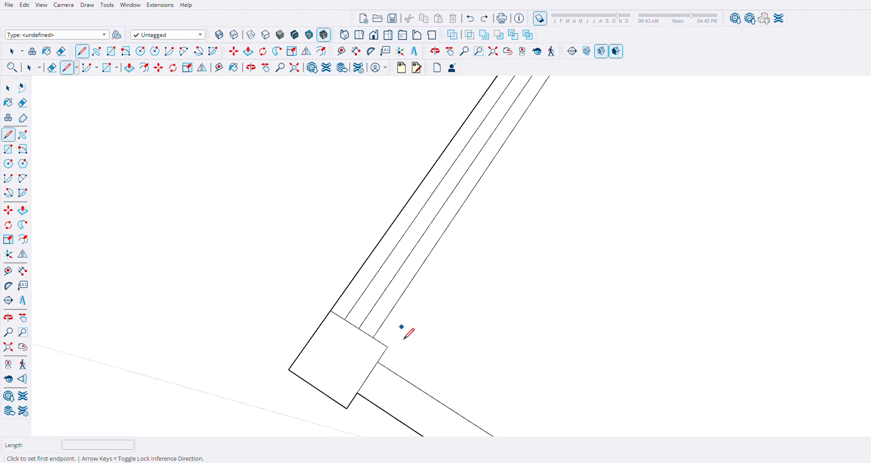
# Erase the outermost edge and centre line of the perimeter strip beside the corner square, keeping its two quarter lines
pyautogui.click(52, 68)
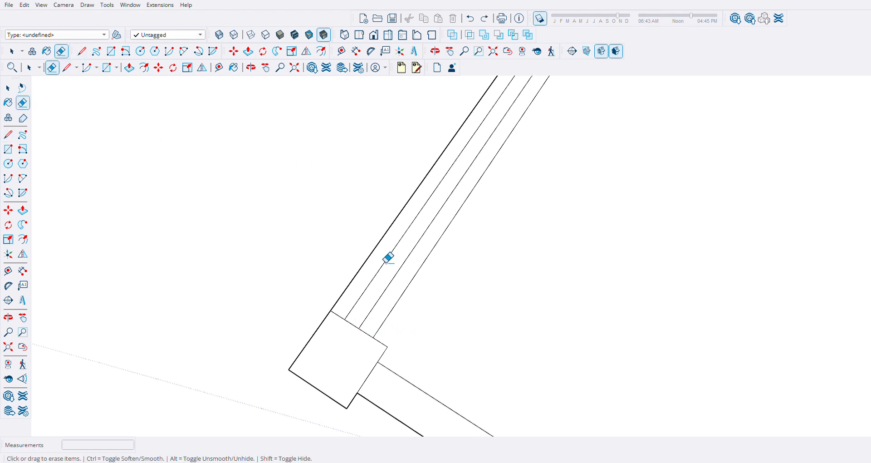
pyautogui.click(381, 257)
pyautogui.click(391, 282)
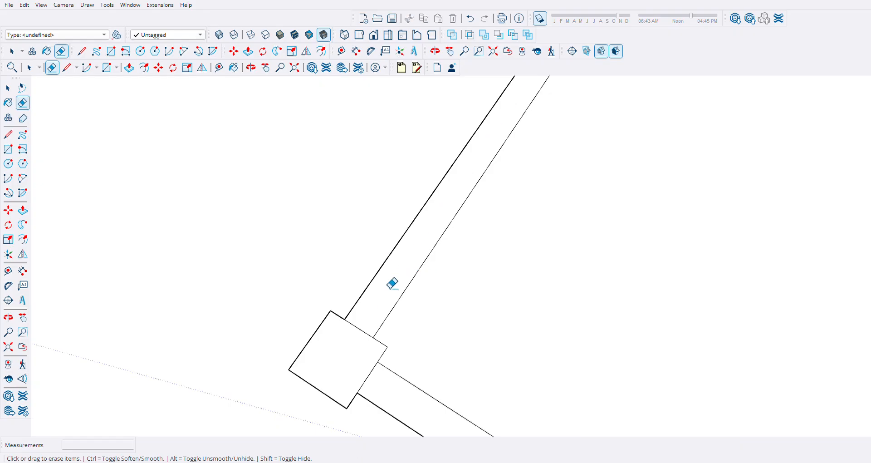
# Erase the surplus lines at the middle perimeter square: the next strip's outer edge and centre line, the crossing lines and the partition's centre line
pyautogui.scroll(-5, 255, 434)
pyautogui.scroll(3, 437, 176)
pyautogui.scroll(3, 435, 168)
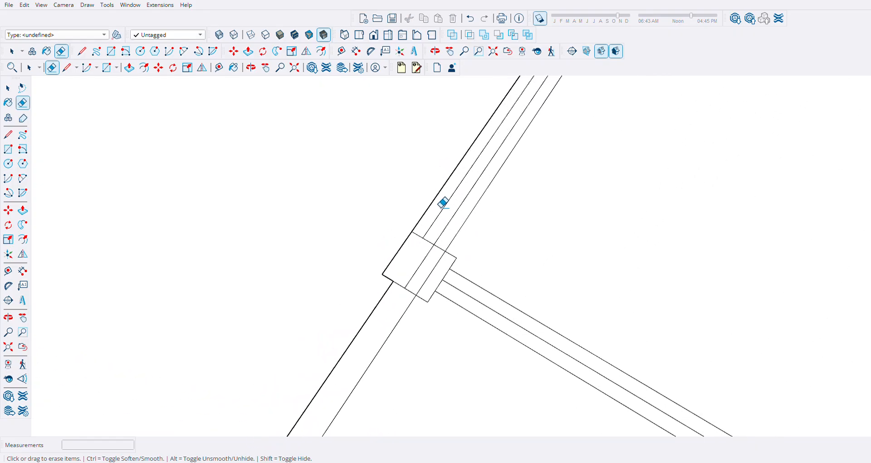
pyautogui.click(438, 198)
pyautogui.click(451, 221)
pyautogui.moveTo(435, 259); pyautogui.dragTo(436, 279)
pyautogui.click(476, 300)
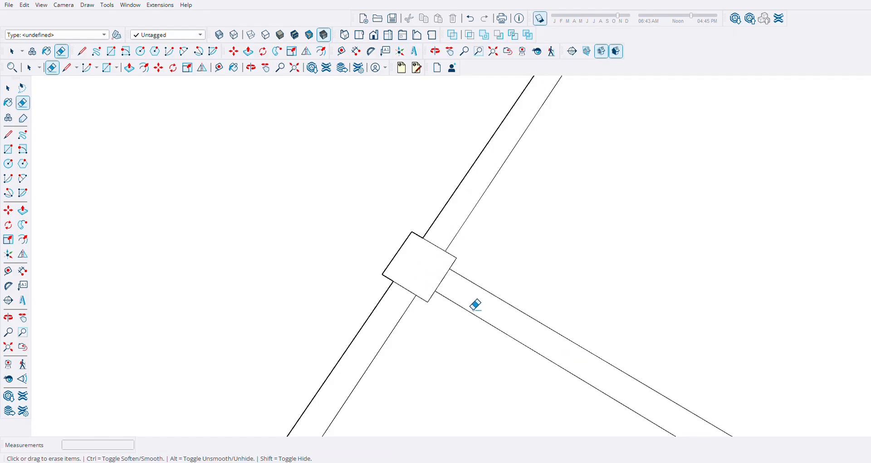
# Erase the lines crossing the central junction square and the centre lines of the two partition strips running through it
pyautogui.scroll(-3, 321, 206)
pyautogui.scroll(3, 540, 331)
pyautogui.scroll(2, 540, 331)
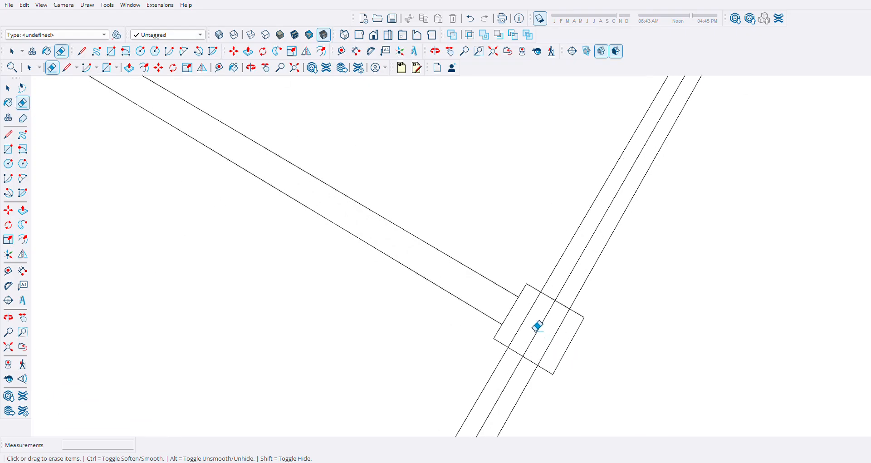
pyautogui.moveTo(538, 327)
pyautogui.mouseDown()
pyautogui.moveTo(554, 340)
pyautogui.moveTo(562, 321)
pyautogui.mouseUp()
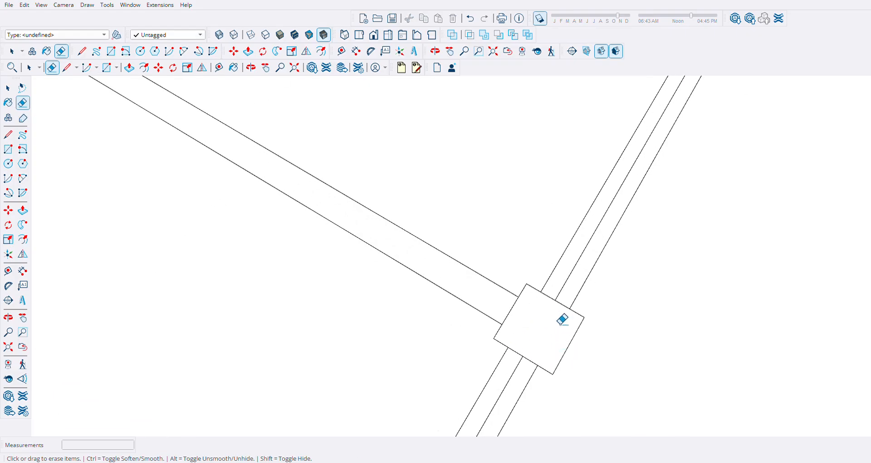
pyautogui.click(565, 298)
pyautogui.click(521, 373)
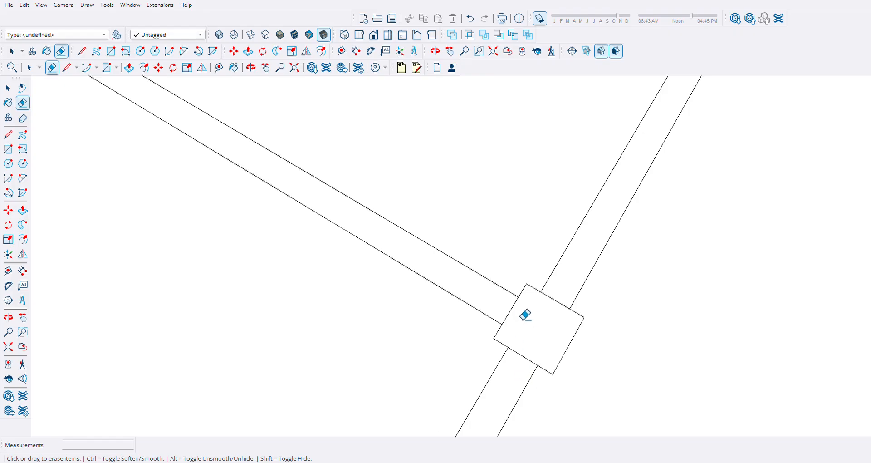
# Erase the centre line, both outermost edges and the lines inside the end square of the remaining side strip, keeping its quarter lines
pyautogui.scroll(-1, 519, 364)
pyautogui.scroll(-2, 369, 313)
pyautogui.scroll(-2, 468, 192)
pyautogui.scroll(2, 511, 223)
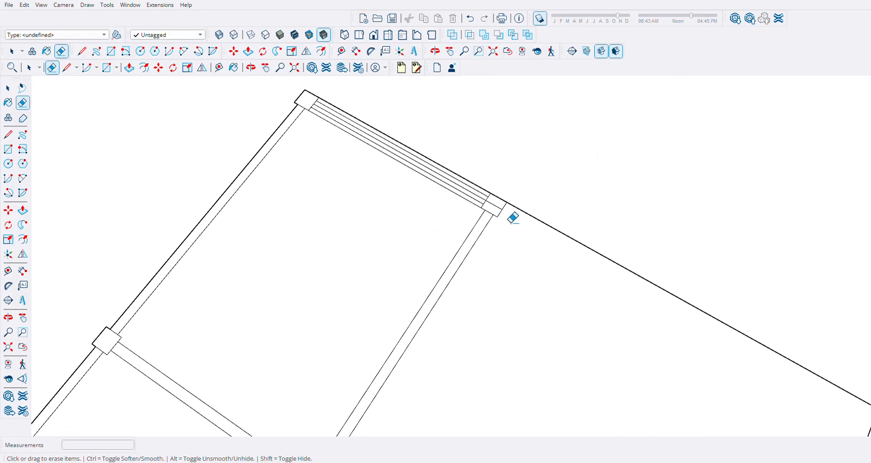
pyautogui.scroll(3, 503, 217)
pyautogui.click(439, 180)
pyautogui.click(470, 193)
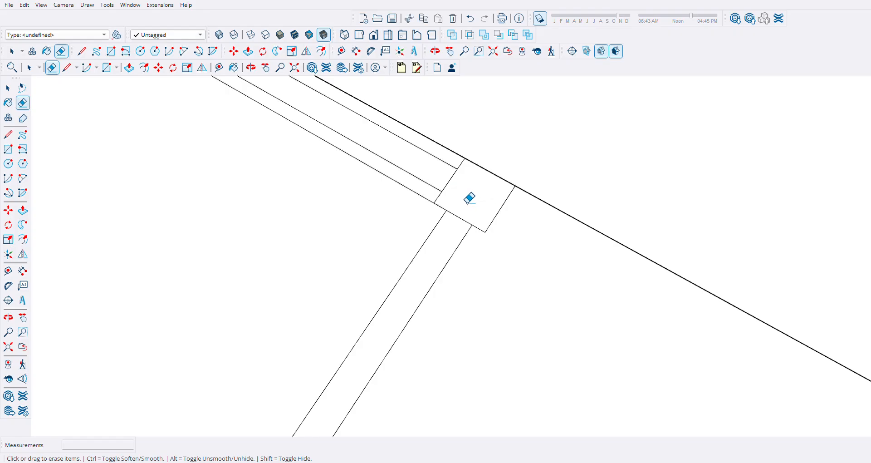
pyautogui.click(424, 195)
pyautogui.click(448, 152)
pyautogui.scroll(-3, 573, 313)
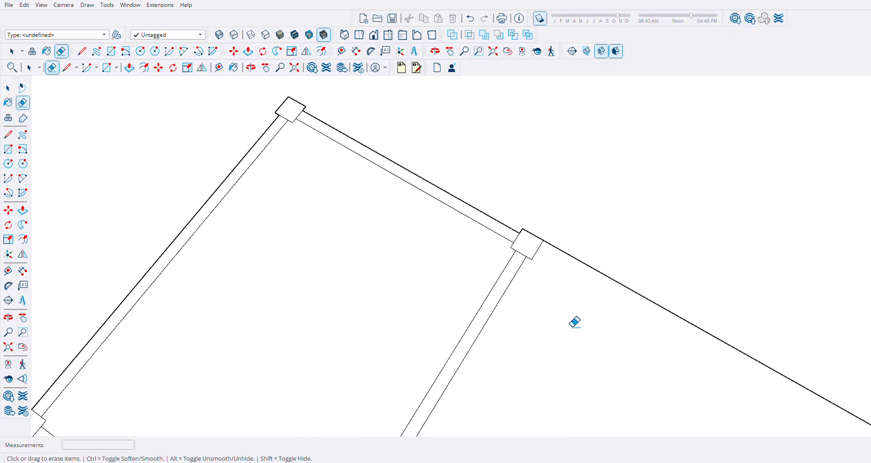
# Erase the square's edge segments where the two walls meet at the plan corner nearest the origin, merging them into one outline
pyautogui.scroll(-2, 575, 332)
pyautogui.scroll(2, 384, 195)
pyautogui.scroll(-3, 378, 195)
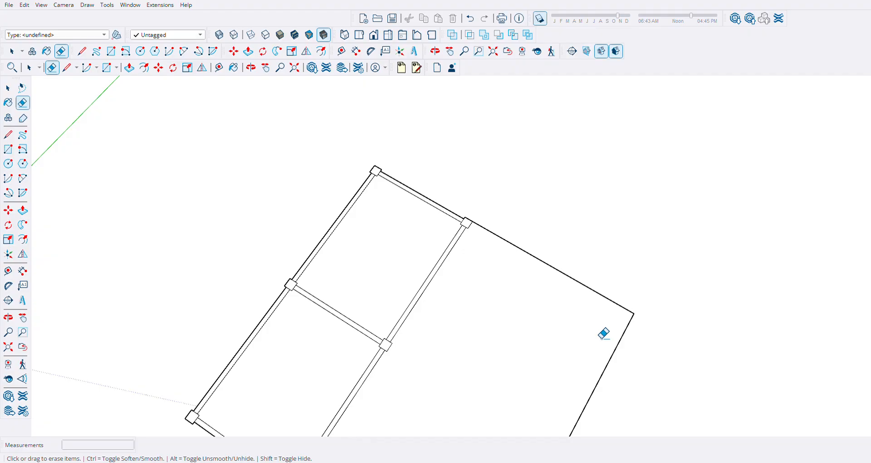
pyautogui.moveTo(603, 338); pyautogui.dragTo(634, 271, button='middle')
pyautogui.scroll(2, 276, 238)
pyautogui.scroll(-2, 688, 319)
pyautogui.scroll(-3, 673, 295)
pyautogui.moveTo(511, 247); pyautogui.dragTo(579, 222, button='middle')
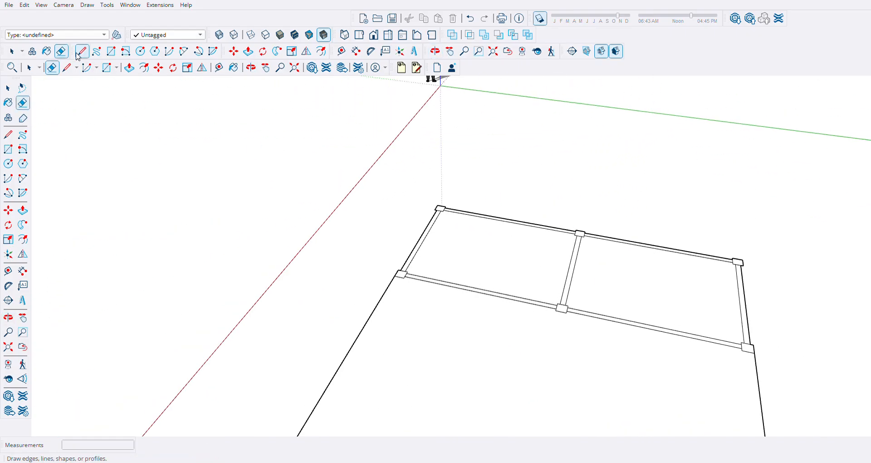
pyautogui.scroll(5, 435, 221)
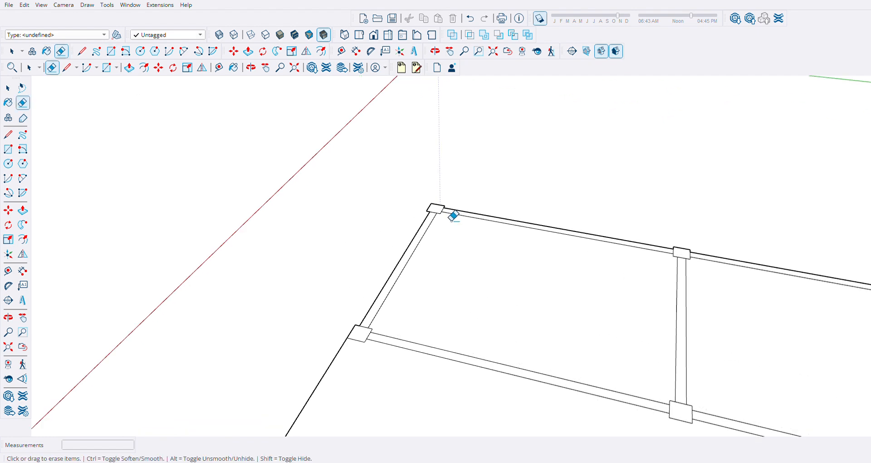
pyautogui.scroll(2, 428, 228)
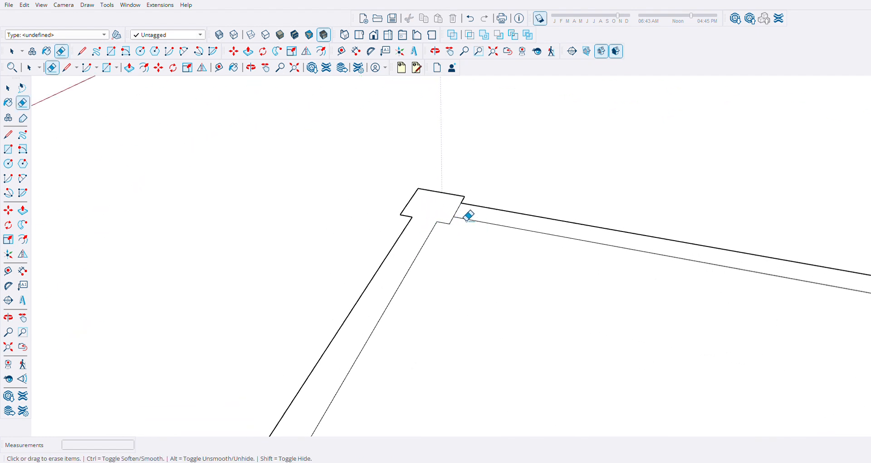
pyautogui.scroll(-2, 470, 178)
pyautogui.scroll(4, 469, 189)
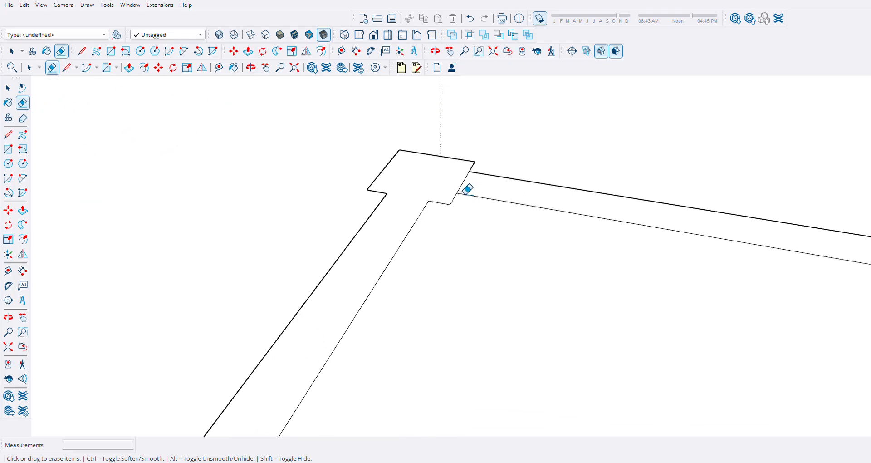
pyautogui.scroll(-3, 465, 186)
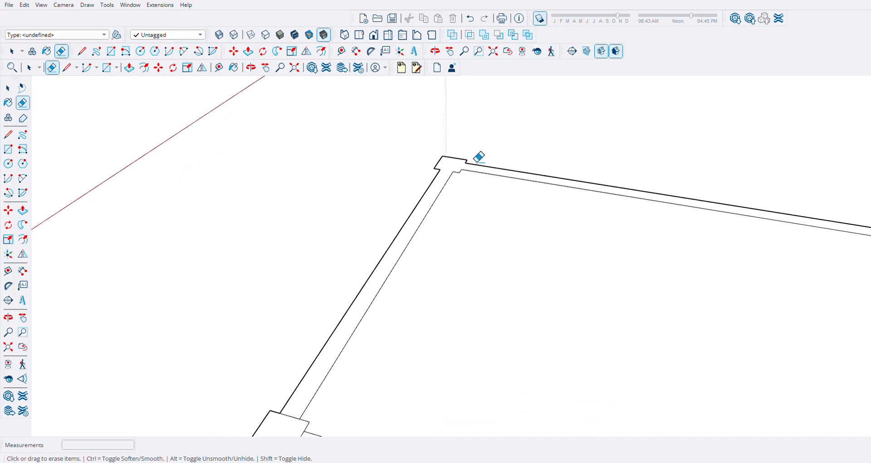
# Erase the dividing edges where the side wall meets its end square and where three walls meet the middle perimeter square
pyautogui.scroll(-3, 410, 272)
pyautogui.scroll(2, 359, 352)
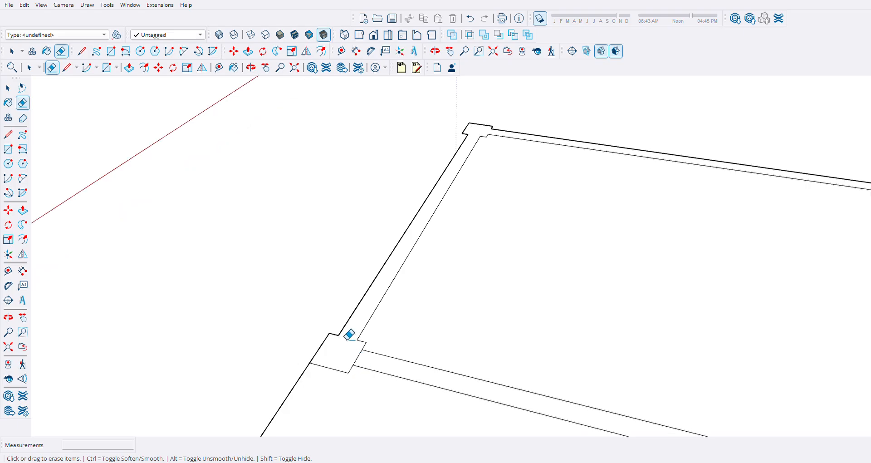
pyautogui.scroll(-5, 259, 274)
pyautogui.scroll(7, 482, 267)
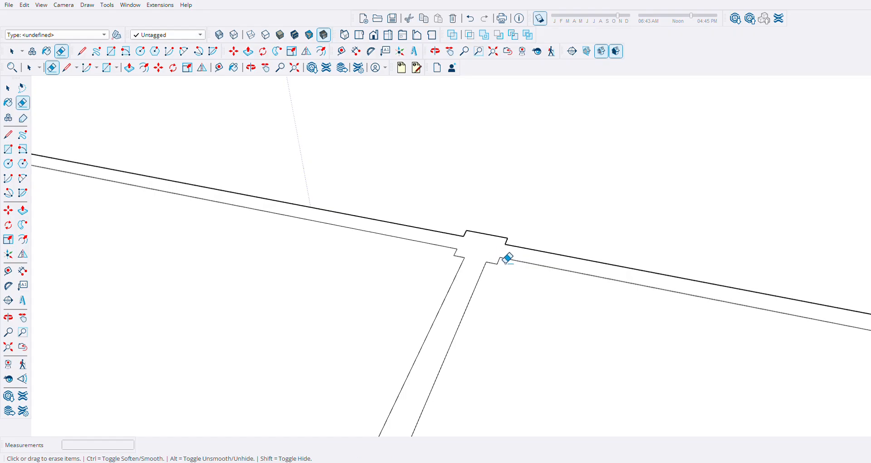
# Erase the two dividing edges between the far corner square and its adjoining walls
pyautogui.scroll(-6, 260, 218)
pyautogui.scroll(7, 496, 257)
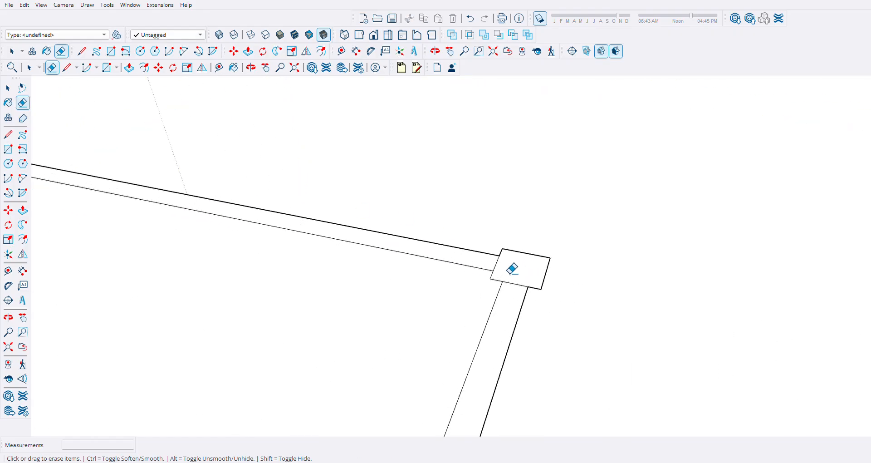
pyautogui.click(496, 264)
pyautogui.scroll(-6, 536, 213)
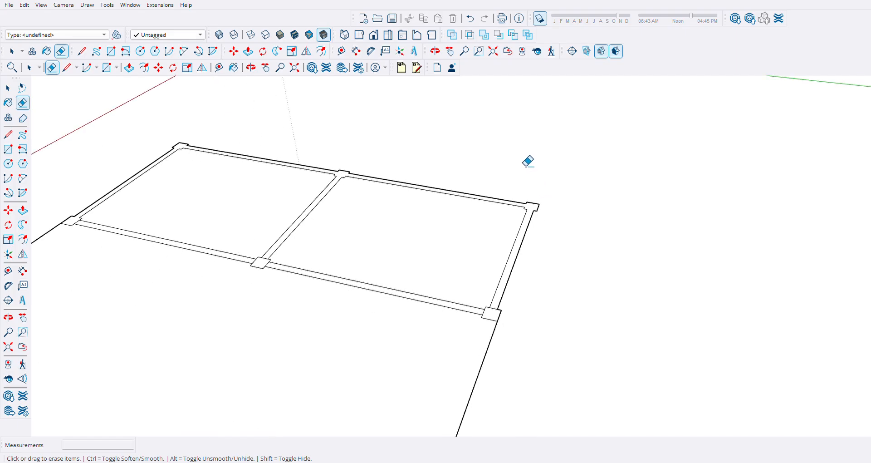
# Erase the dividing edges between the far side wall's end square and the side and partition walls that meet it
pyautogui.scroll(7, 490, 311)
pyautogui.scroll(3, 501, 322)
pyautogui.click(562, 298)
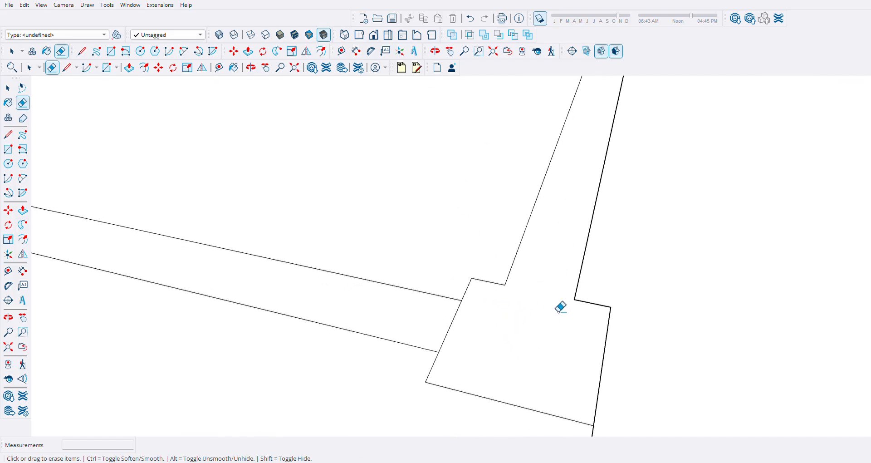
pyautogui.click(454, 318)
pyautogui.scroll(-5, 673, 359)
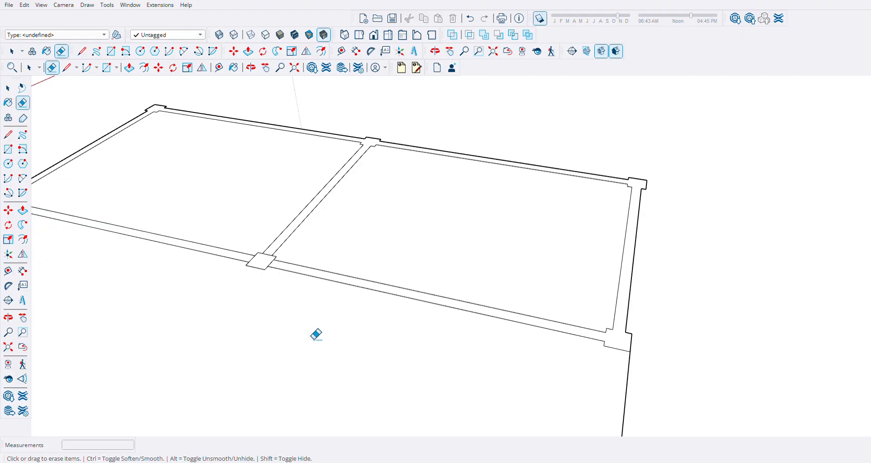
# Erase the three dividing edges between the central junction square and the partition walls that meet it
pyautogui.scroll(5, 253, 261)
pyautogui.scroll(3, 252, 261)
pyautogui.click(263, 274)
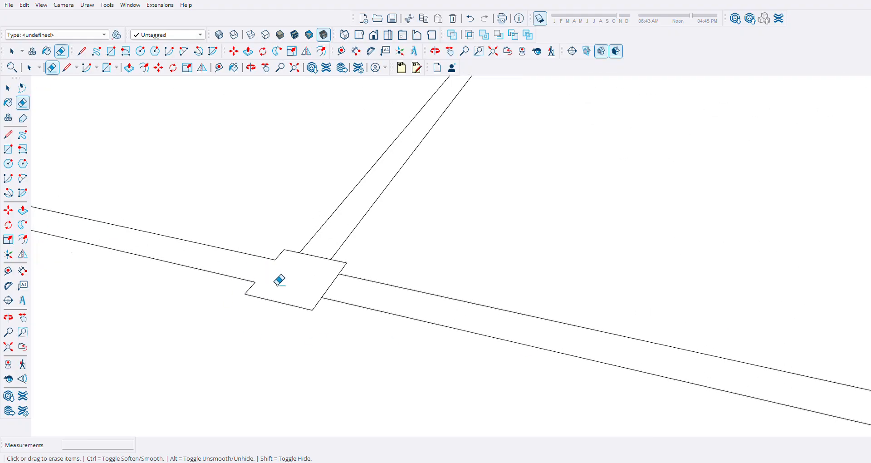
pyautogui.click(332, 287)
pyautogui.click(333, 265)
pyautogui.scroll(-8, 276, 385)
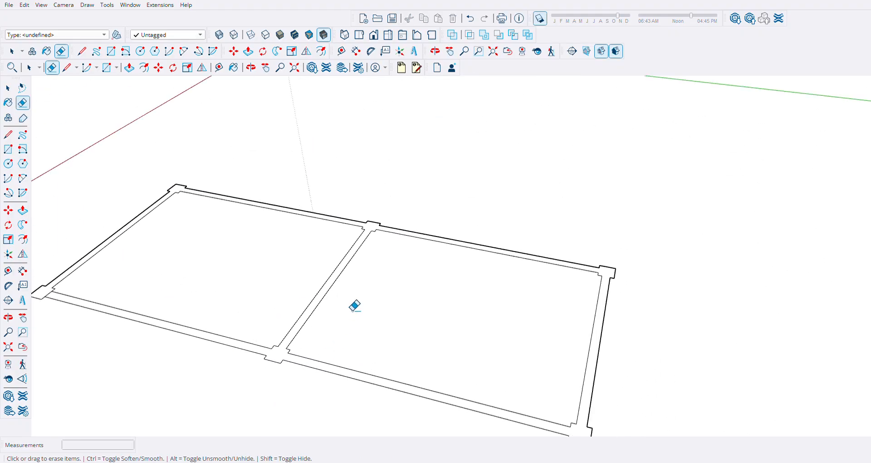
# Erase the last dividing edge between the near side wall's end square and the long partition wall
pyautogui.scroll(6, 181, 292)
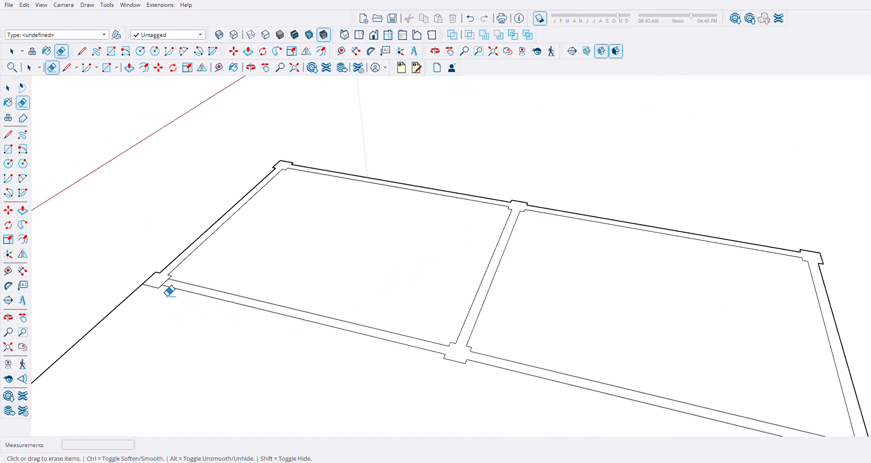
pyautogui.scroll(-2, 180, 277)
pyautogui.scroll(-5, 184, 266)
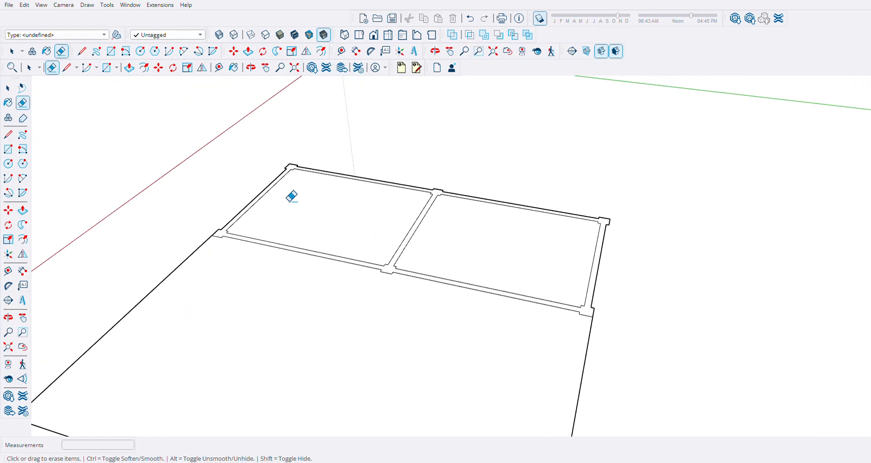
pyautogui.moveTo(288, 214); pyautogui.dragTo(351, 228, button='middle')
pyautogui.scroll(1, 349, 210)
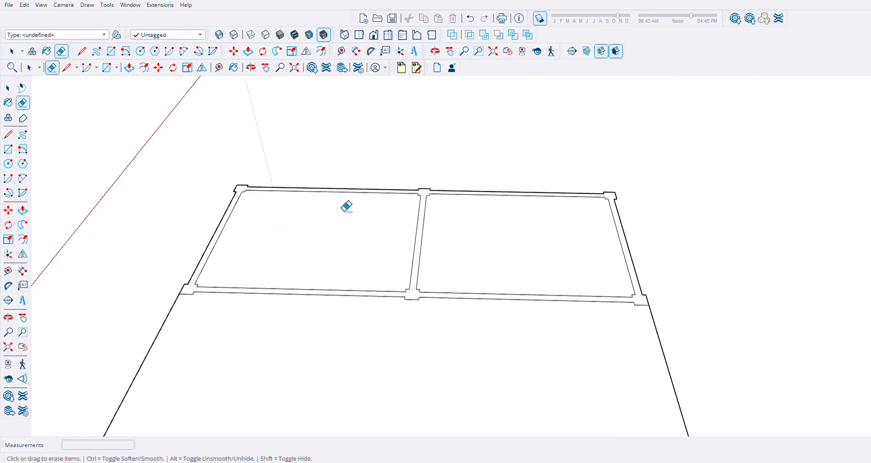
pyautogui.click(248, 51)
pyautogui.scroll(3, 415, 226)
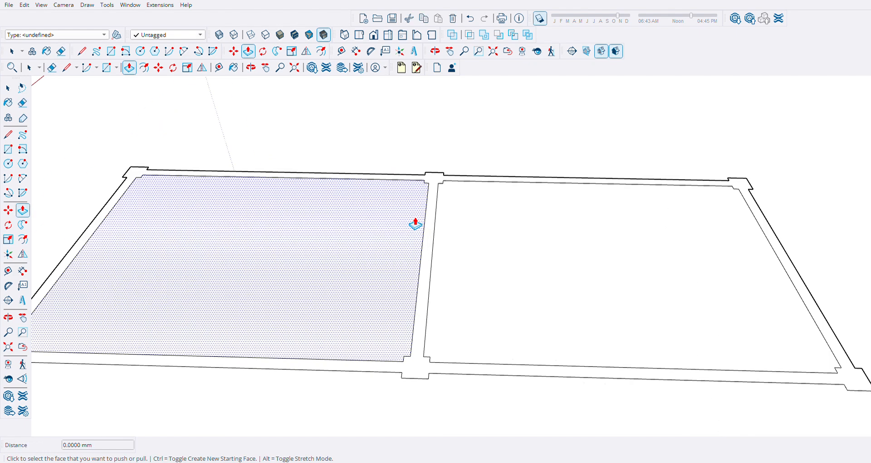
pyautogui.scroll(-3, 416, 227)
pyautogui.scroll(3, 416, 227)
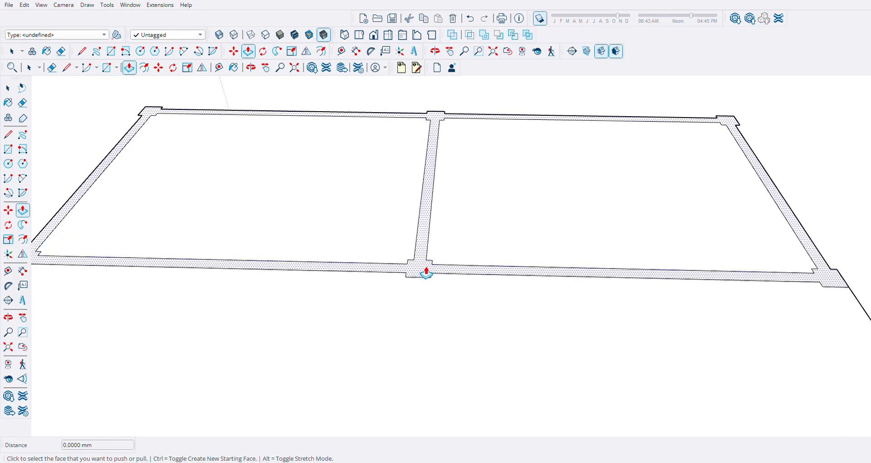
pyautogui.click(422, 271)
pyautogui.scroll(-5, 431, 229)
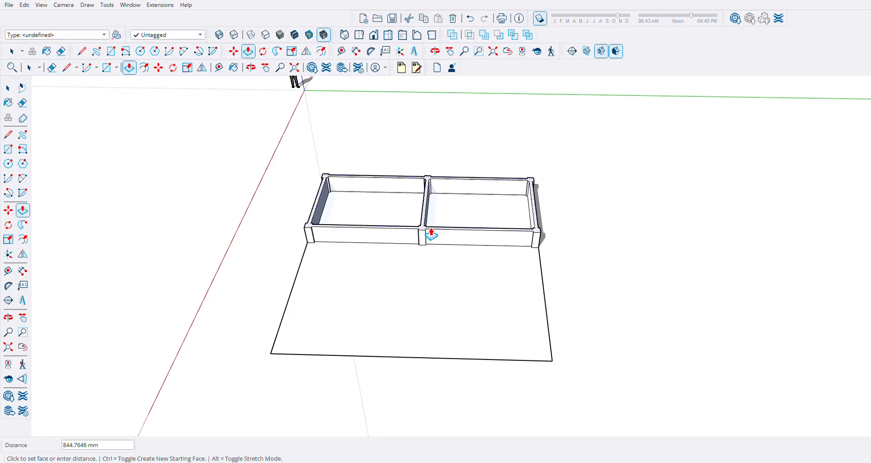
pyautogui.press('Escape')
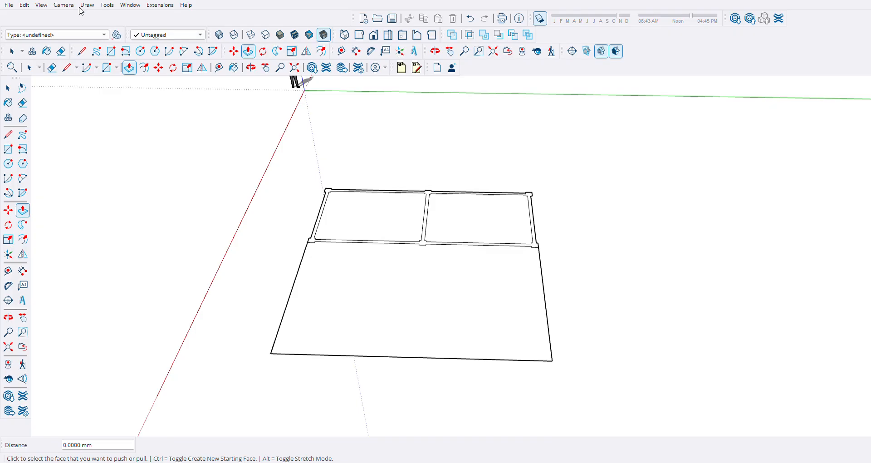
# Draw an edge across the long partition wall where it meets the near side wall's end square
pyautogui.click(81, 51)
pyautogui.scroll(4, 356, 272)
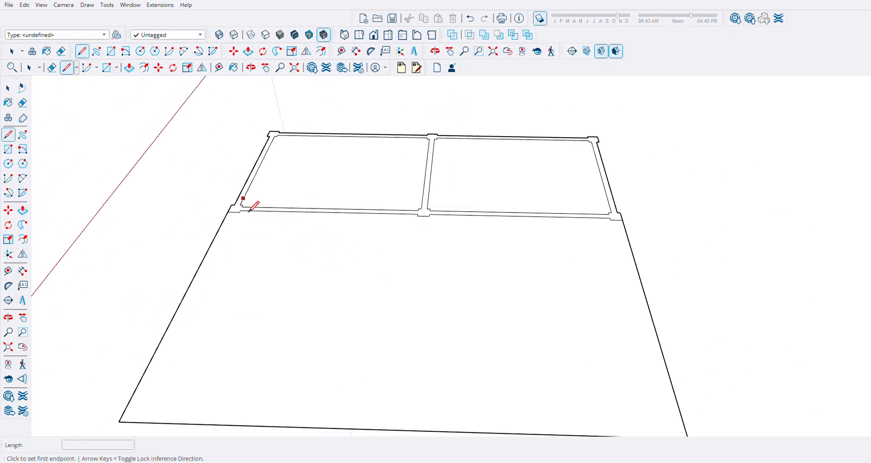
pyautogui.scroll(5, 249, 211)
pyautogui.scroll(-4, 379, 283)
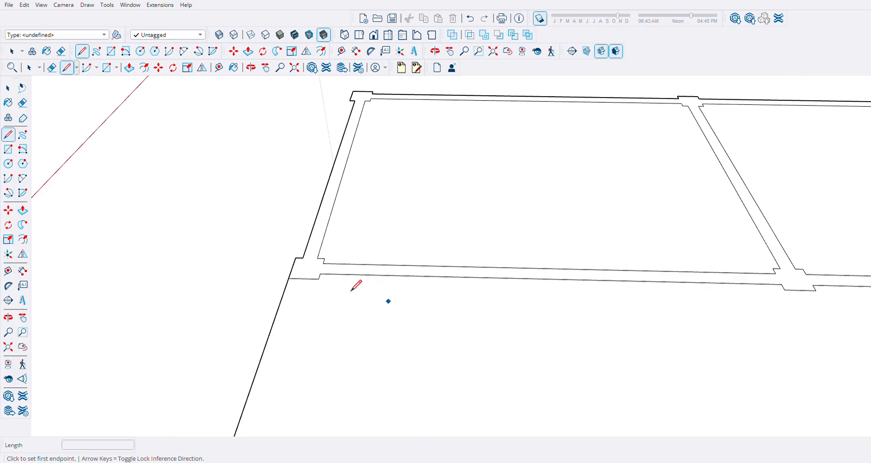
pyautogui.scroll(4, 341, 281)
pyautogui.scroll(-4, 361, 273)
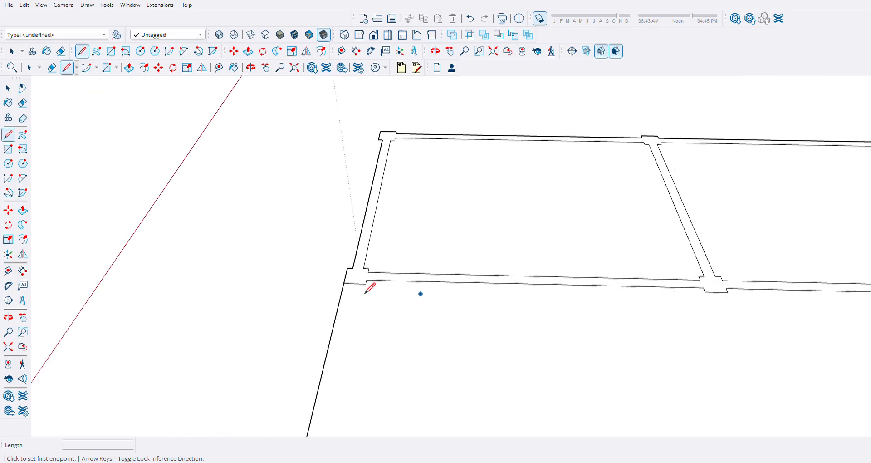
pyautogui.scroll(4, 368, 286)
pyautogui.scroll(2, 366, 291)
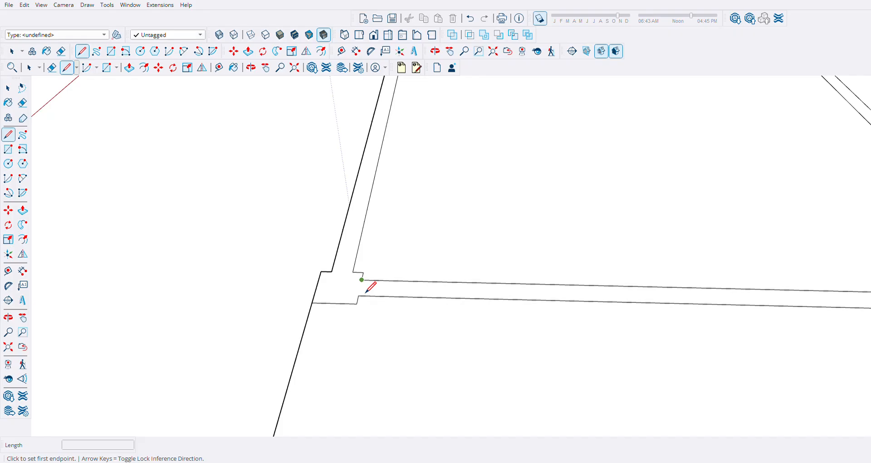
pyautogui.click(362, 279)
pyautogui.click(359, 296)
# Draw a 200 mm line from that edge's midpoint along the partition wall, and cross its end with 75 mm lines to both wall faces
pyautogui.scroll(2, 362, 286)
pyautogui.click(359, 289)
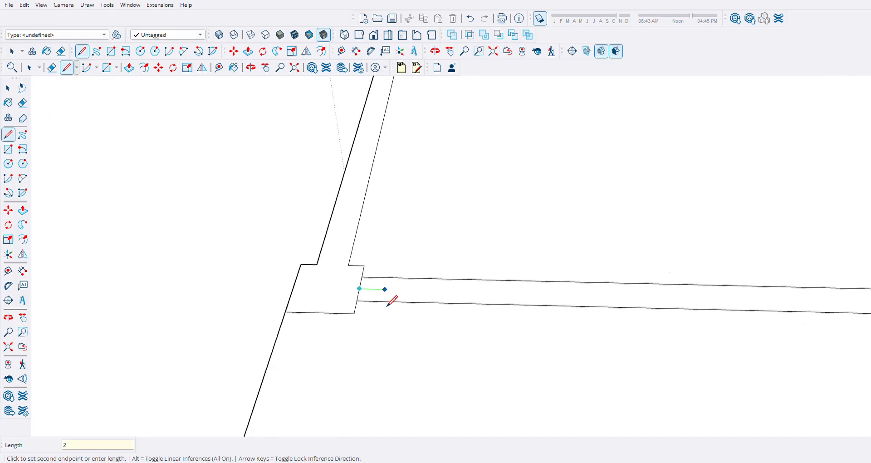
pyautogui.press('Return')
pyautogui.scroll(3, 418, 293)
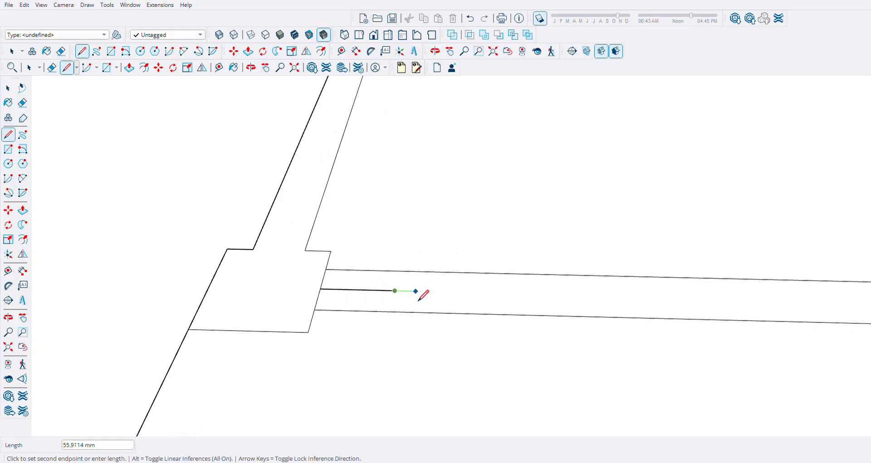
pyautogui.write('75')
pyautogui.press('Return')
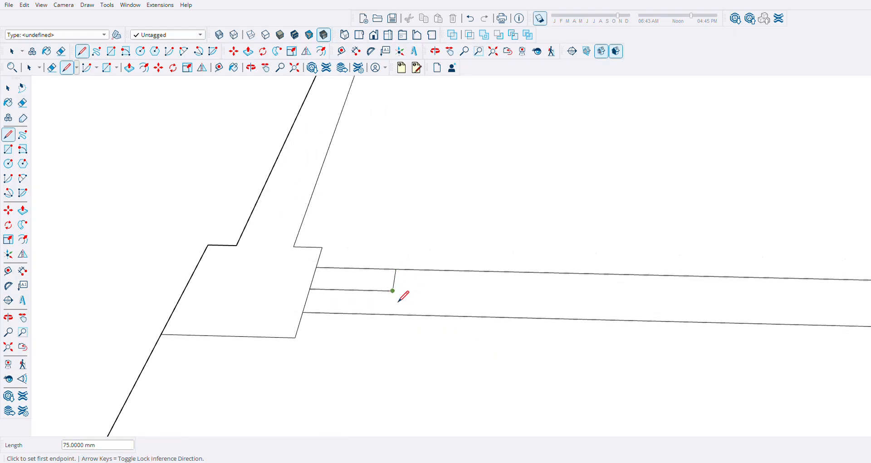
pyautogui.click(393, 291)
pyautogui.click(389, 314)
# Draw a 900 mm line along the partition wall from the cross line's centre, and connect its far end to both wall faces
pyautogui.click(393, 292)
pyautogui.scroll(-2, 285, 315)
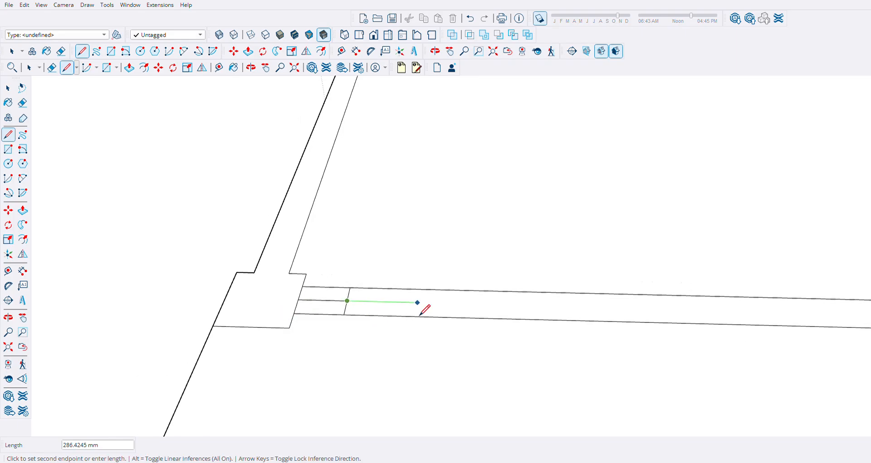
pyautogui.press('Return')
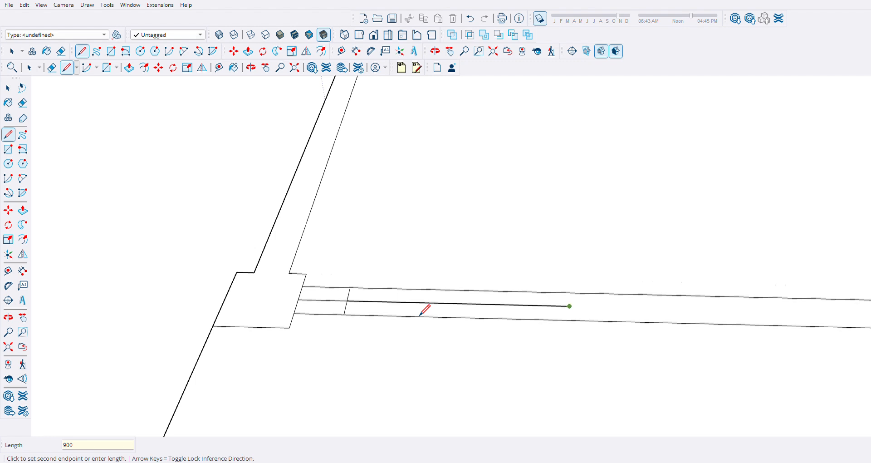
pyautogui.scroll(3, 608, 308)
pyautogui.click(529, 283)
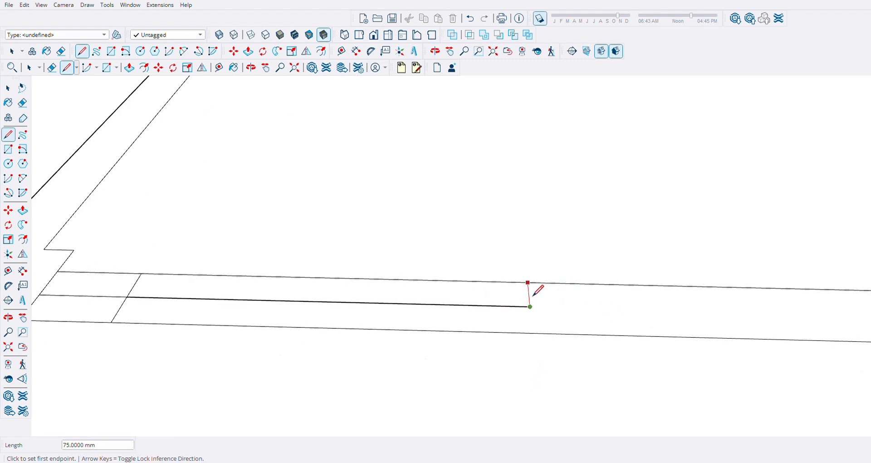
pyautogui.click(530, 307)
pyautogui.click(532, 333)
pyautogui.scroll(-2, 506, 323)
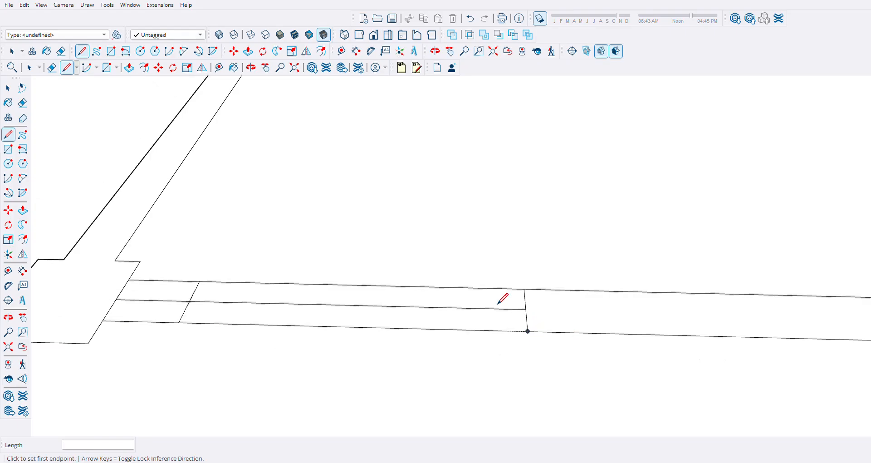
# Erase the wall edges and centreline across the 900 mm opening, plus the stub's centreline and its dividing edge at the near end square
pyautogui.click(62, 51)
pyautogui.scroll(4, 276, 313)
pyautogui.moveTo(236, 306); pyautogui.dragTo(191, 313)
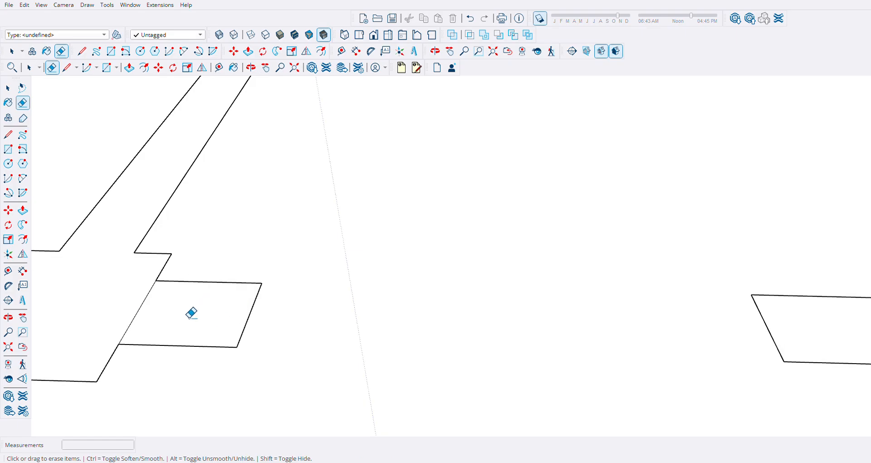
pyautogui.click(142, 306)
# Draw an edge between the central junction square and the far half of the long partition wall
pyautogui.scroll(-3, 263, 300)
pyautogui.scroll(2, 613, 333)
pyautogui.scroll(-5, 295, 305)
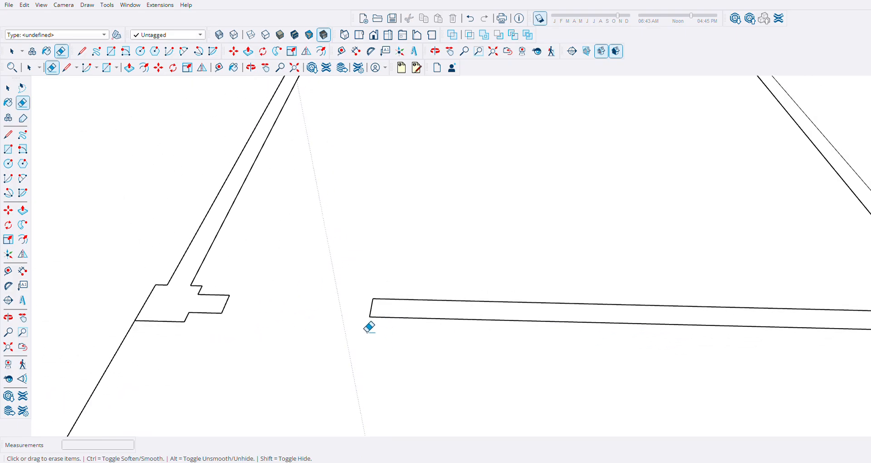
pyautogui.scroll(-3, 335, 301)
pyautogui.scroll(-1, 340, 239)
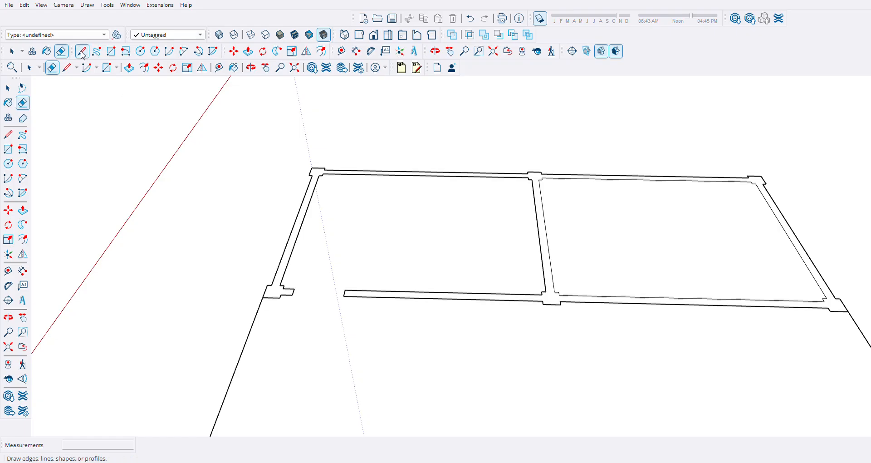
pyautogui.click(82, 51)
pyautogui.scroll(4, 535, 319)
pyautogui.click(531, 303)
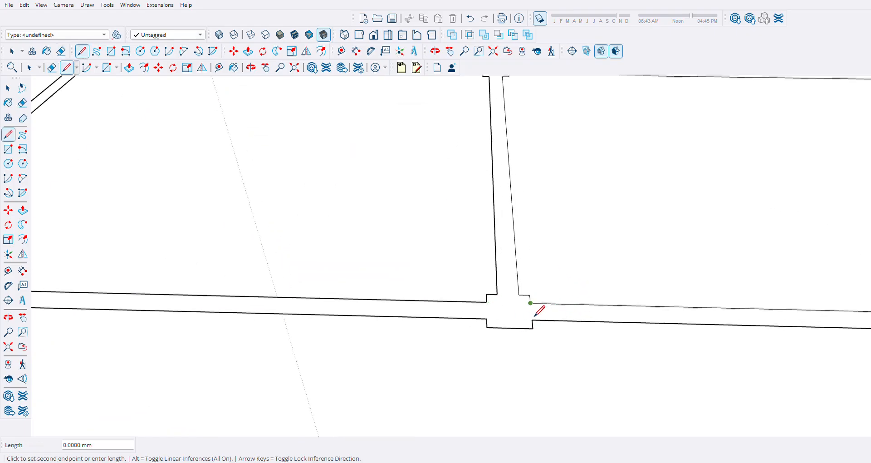
pyautogui.click(533, 320)
pyautogui.click(534, 323)
pyautogui.scroll(-2, 467, 317)
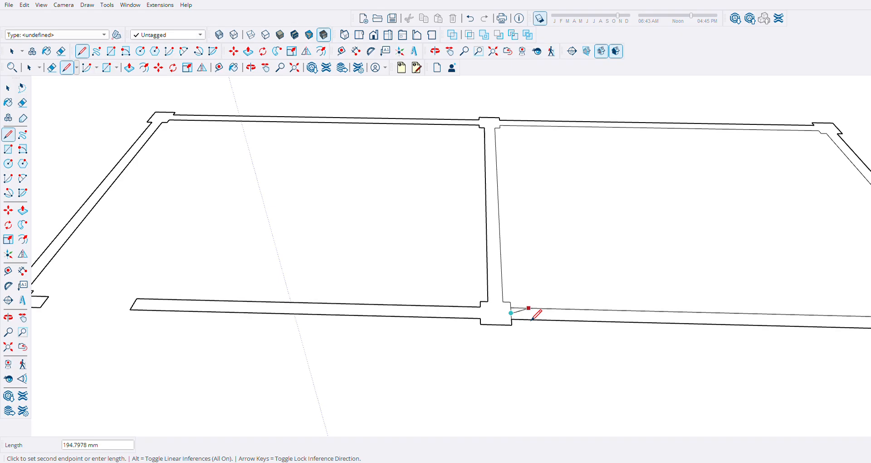
pyautogui.write('200')
pyautogui.press('Return')
pyautogui.press('Escape')
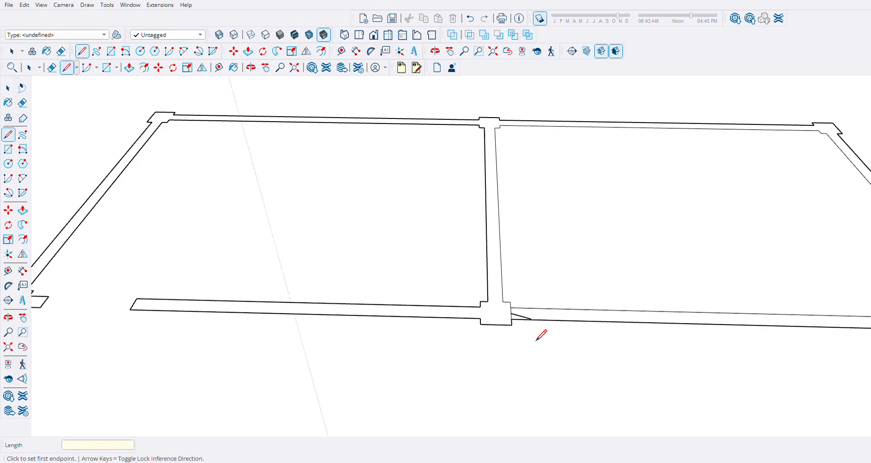
# Draw a 200 mm line along the far partition half from the junction edge's midpoint, and connect its end to both wall faces
pyautogui.scroll(5, 520, 330)
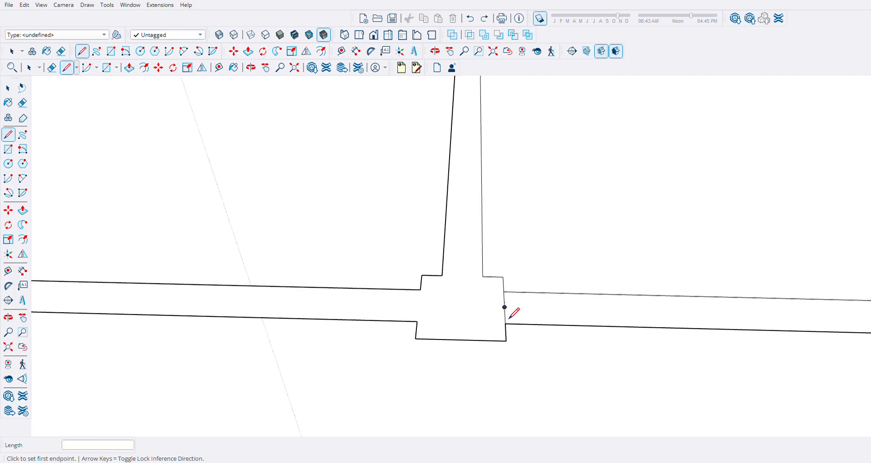
pyautogui.click(505, 307)
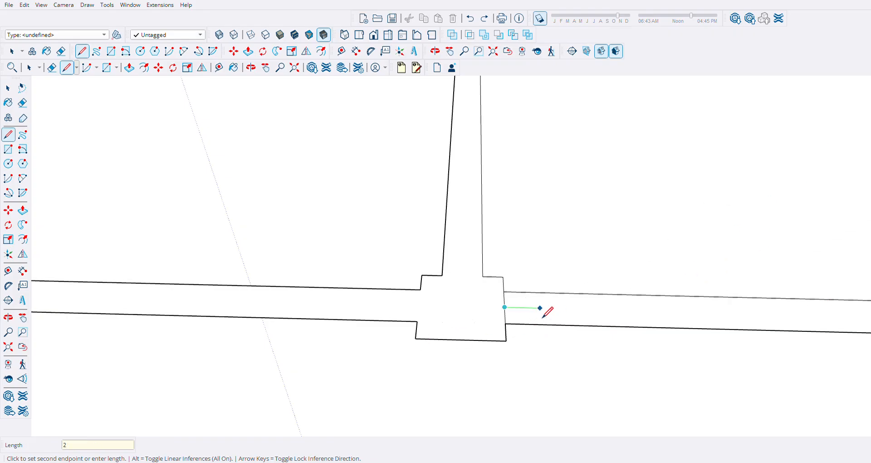
pyautogui.press('Return')
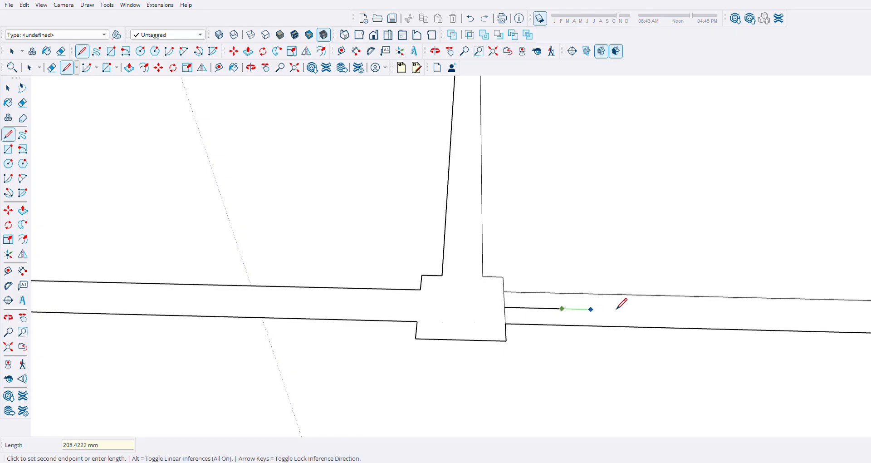
pyautogui.moveTo(619, 307); pyautogui.dragTo(511, 308, button='middle')
pyautogui.click(510, 300)
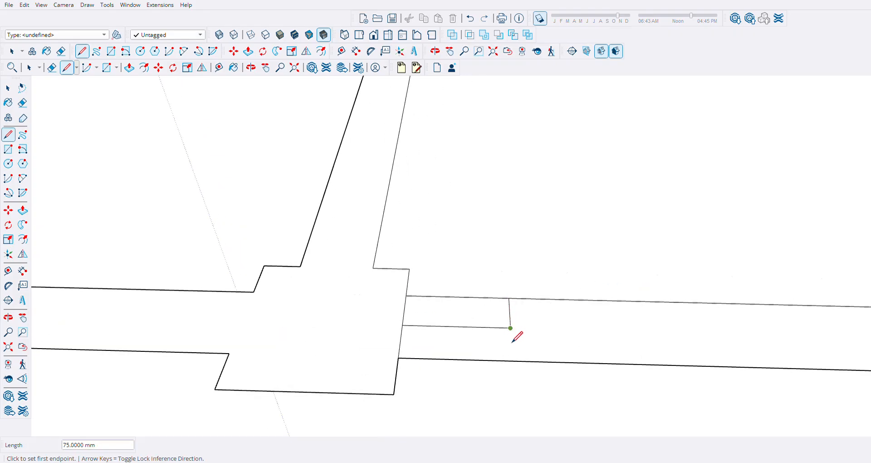
pyautogui.click(512, 341)
pyautogui.click(510, 359)
# Draw a 900 mm line along the far partition half from the 200 mm line's end, and close it with lines to both wall faces
pyautogui.scroll(-2, 479, 245)
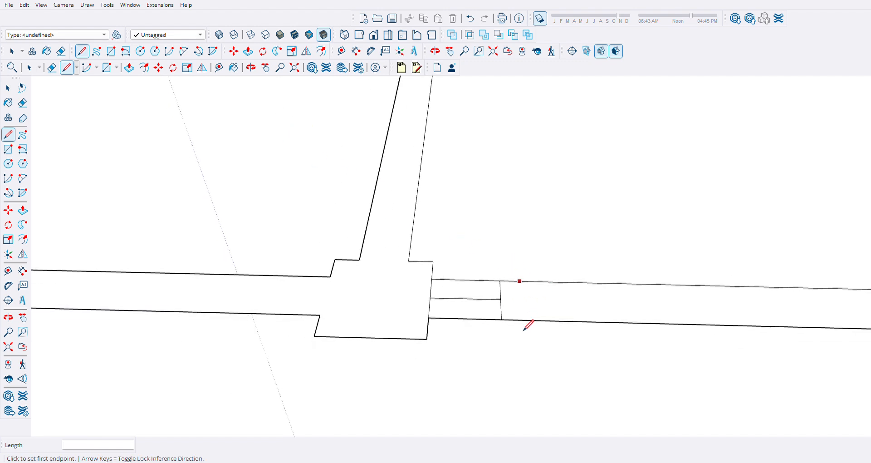
pyautogui.click(500, 299)
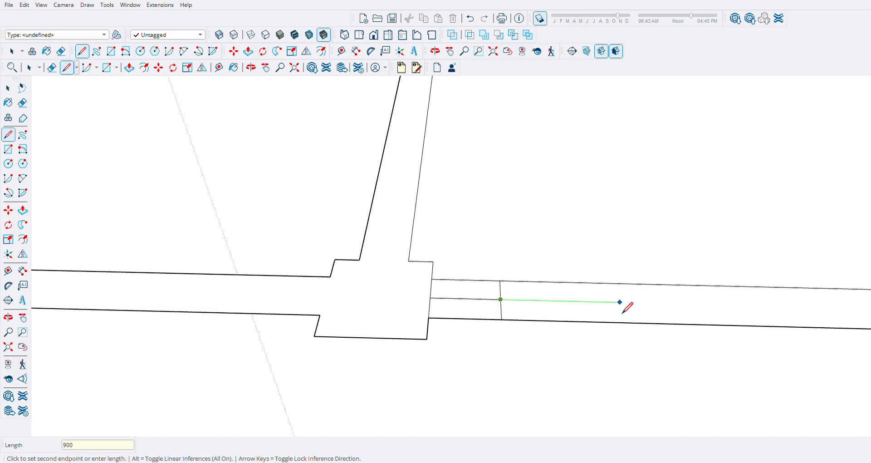
pyautogui.press('Return')
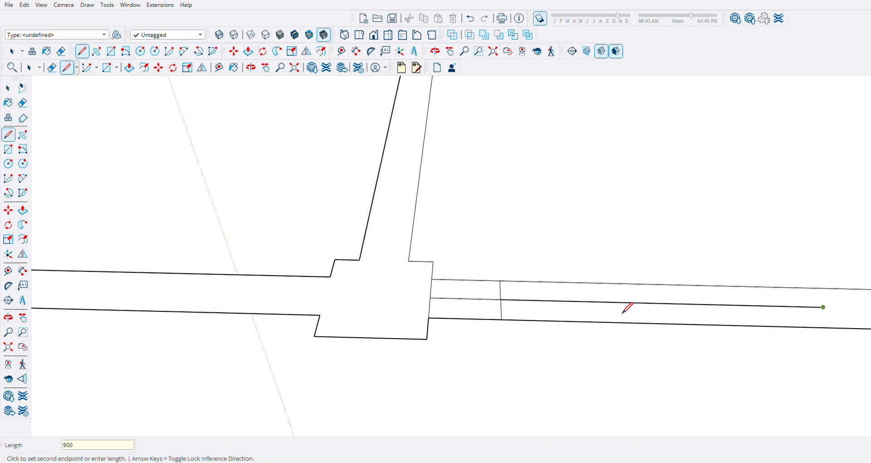
pyautogui.scroll(-2, 509, 305)
pyautogui.scroll(-1, 719, 308)
pyautogui.scroll(2, 719, 305)
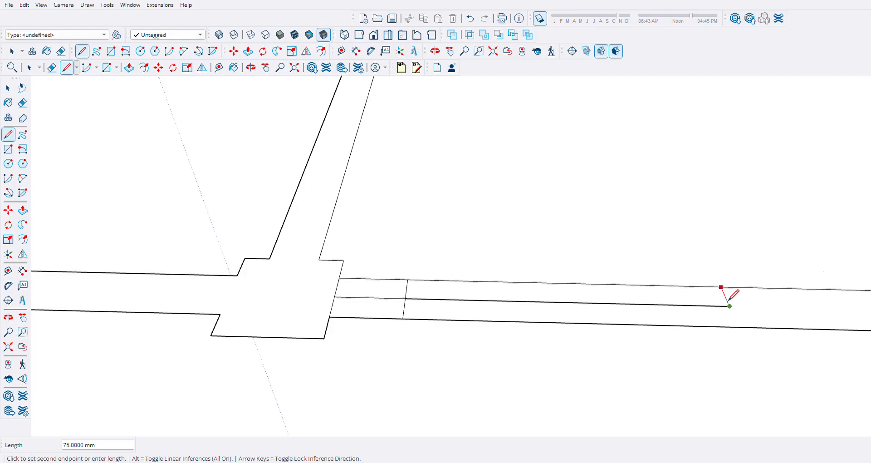
pyautogui.click(729, 306)
pyautogui.click(730, 306)
pyautogui.click(738, 327)
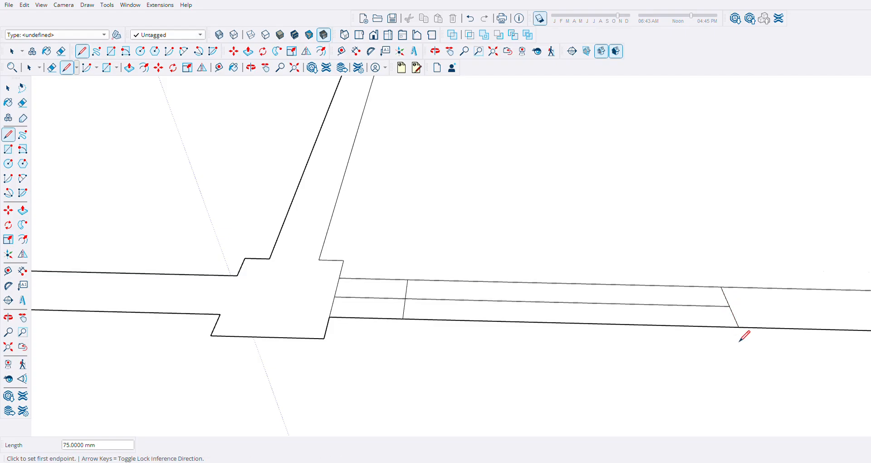
# Erase the wall edges and centreline across the second 900 mm opening, plus the dividing edge and centreline inside the stub at the central junction
pyautogui.click(61, 51)
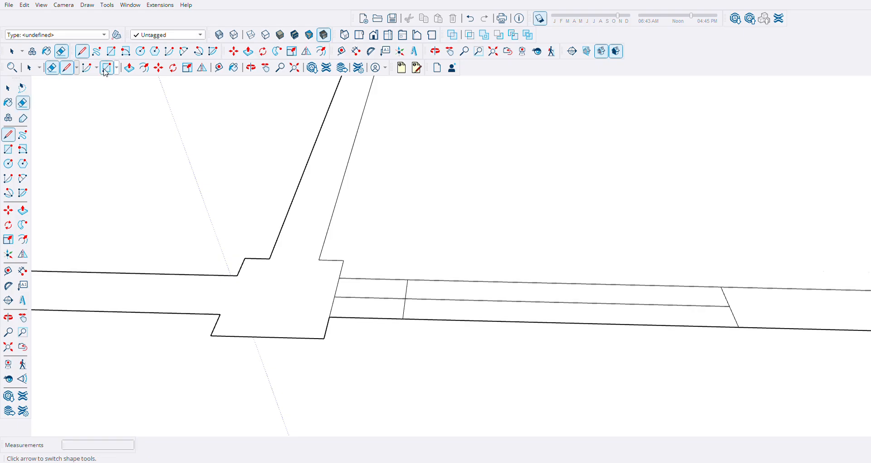
pyautogui.scroll(2, 408, 320)
pyautogui.click(376, 293)
pyautogui.click(299, 297)
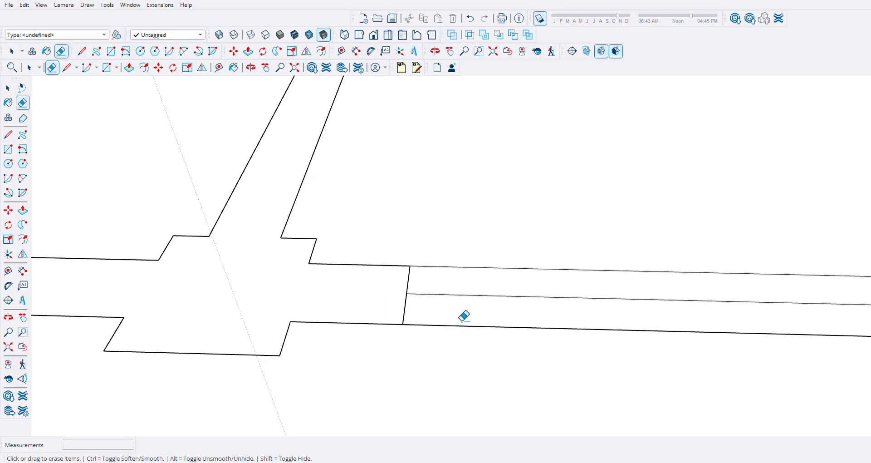
pyautogui.moveTo(537, 285); pyautogui.dragTo(536, 357)
pyautogui.click(545, 269)
pyautogui.scroll(-5, 253, 318)
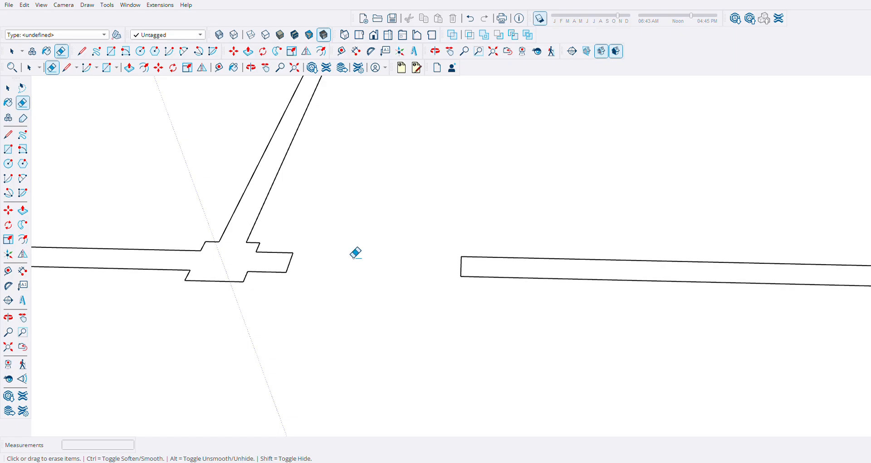
# Activate Push/Pull and inspect the wall outline around the central junction and both door openings from several angles
pyautogui.scroll(-2, 500, 264)
pyautogui.scroll(-4, 487, 273)
pyautogui.moveTo(472, 296); pyautogui.dragTo(346, 183, button='middle')
pyautogui.click(249, 51)
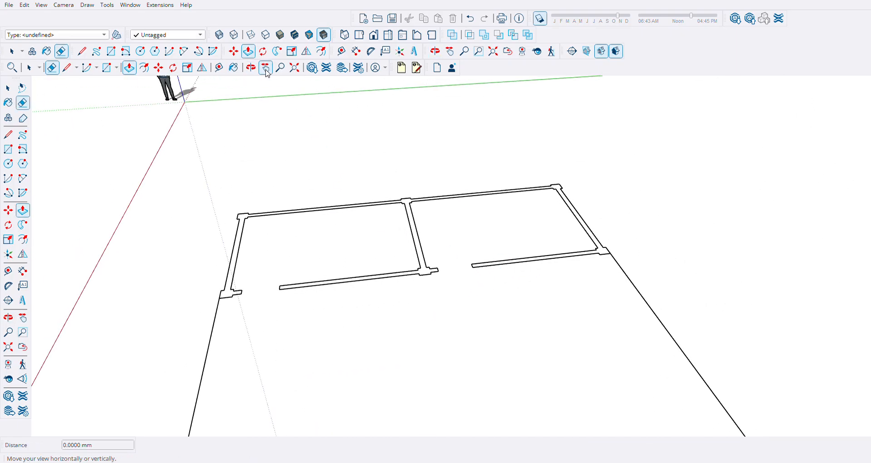
pyautogui.scroll(2, 418, 277)
pyautogui.scroll(2, 441, 278)
pyautogui.scroll(-4, 505, 193)
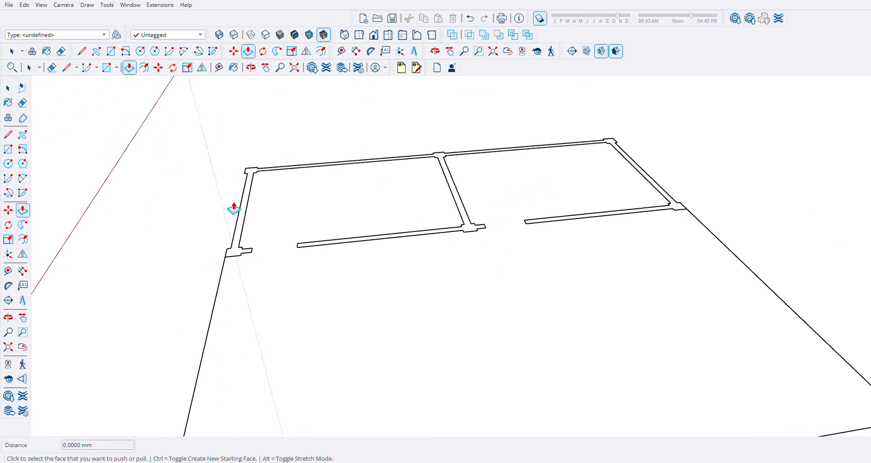
pyautogui.scroll(2, 464, 229)
pyautogui.scroll(-1, 483, 236)
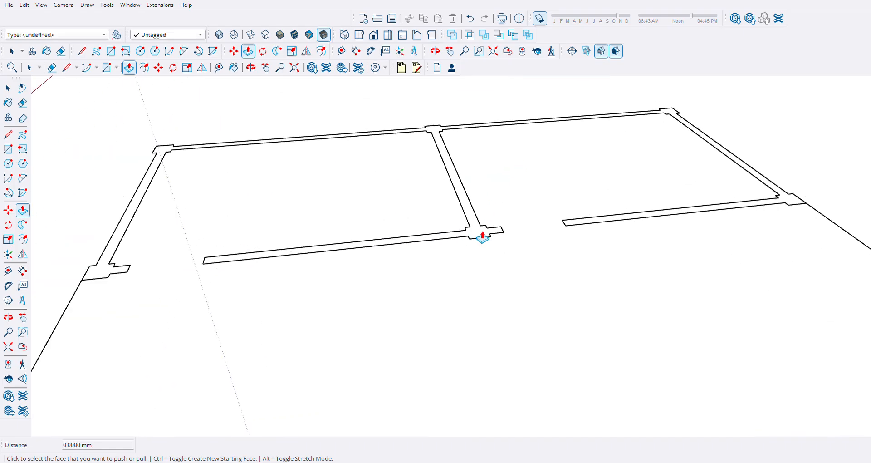
pyautogui.scroll(-1, 156, 214)
pyautogui.moveTo(308, 233); pyautogui.dragTo(323, 244, button='middle')
pyautogui.moveTo(348, 177); pyautogui.dragTo(451, 148, button='middle')
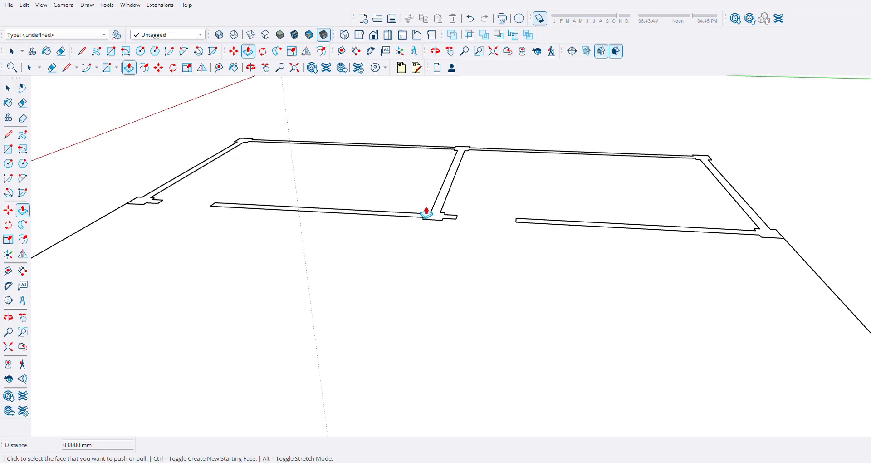
pyautogui.moveTo(426, 212); pyautogui.dragTo(455, 212, button='middle')
pyautogui.scroll(2, 449, 213)
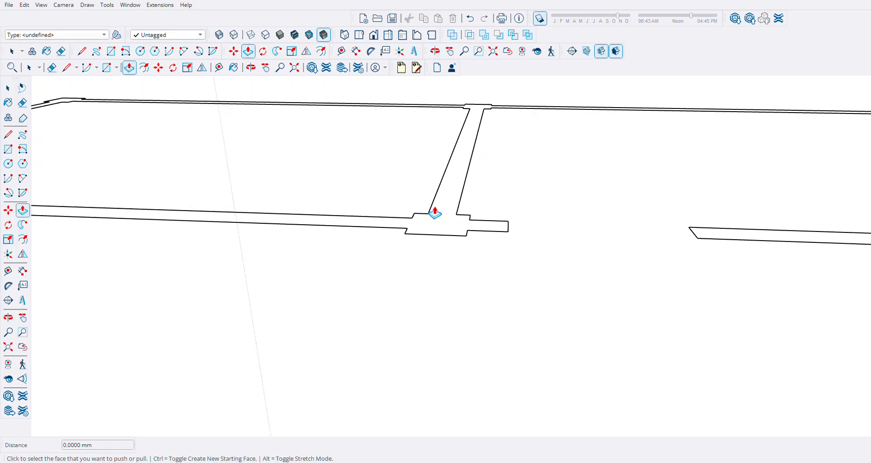
pyautogui.scroll(-1, 286, 311)
pyautogui.scroll(-1, 385, 293)
pyautogui.scroll(-1, 396, 256)
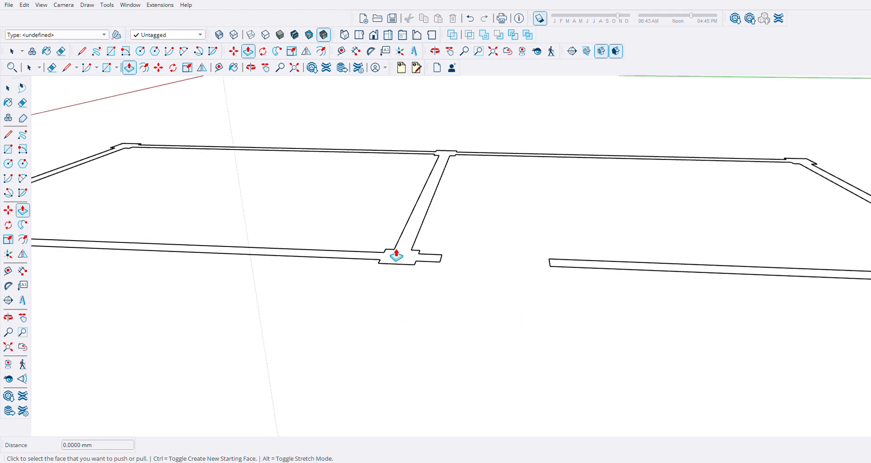
# Trace a 150 mm line over the end edge of the short wall stub beside the central junction's door opening
pyautogui.scroll(-1, 325, 111)
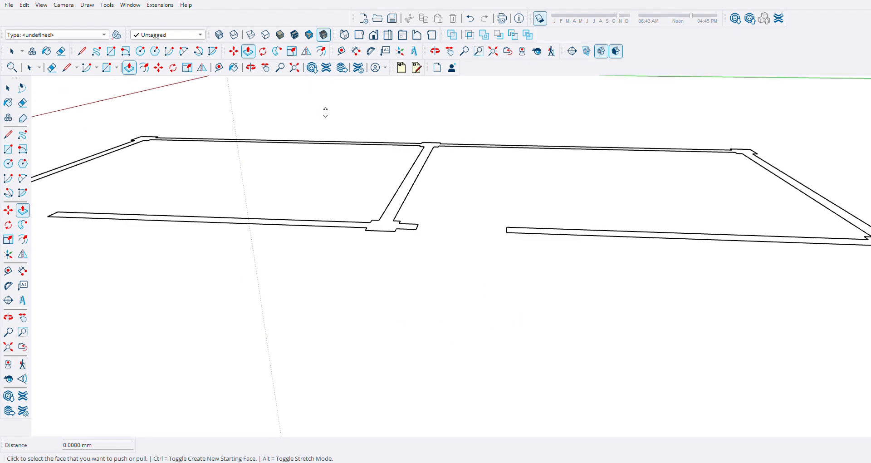
pyautogui.moveTo(358, 131); pyautogui.dragTo(453, 195, button='middle')
pyautogui.scroll(2, 443, 237)
pyautogui.press('l')
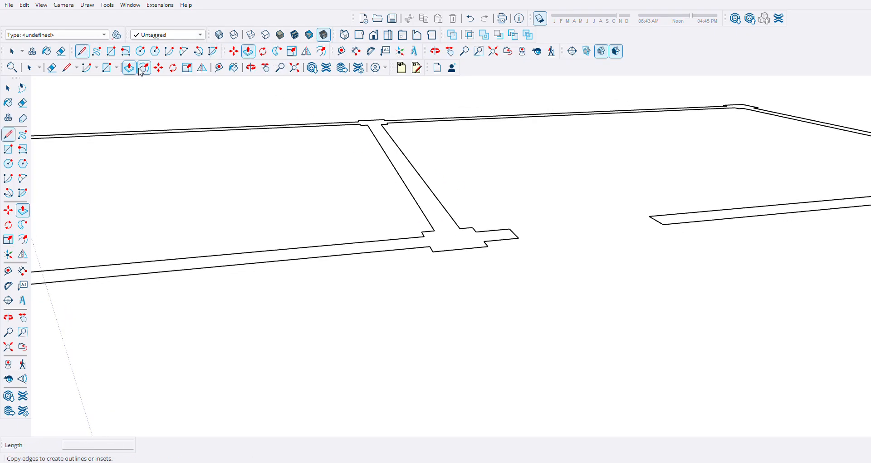
pyautogui.scroll(2, 526, 238)
pyautogui.click(503, 228)
pyautogui.click(519, 243)
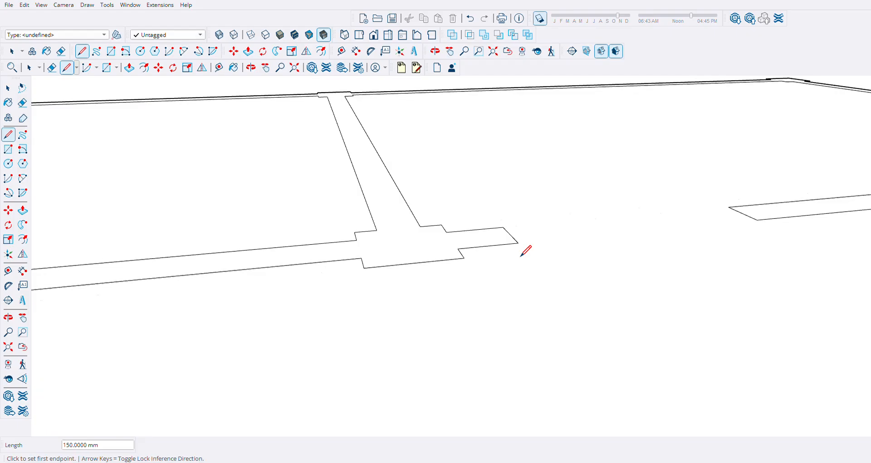
# Push/Pull the merged wall face at the central junction upward by 1000 mm
pyautogui.moveTo(564, 249); pyautogui.dragTo(504, 241, button='middle')
pyautogui.click(248, 51)
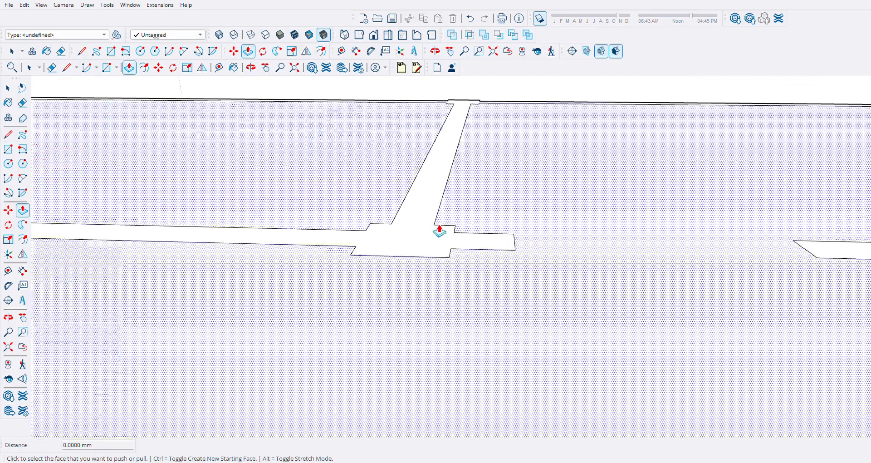
pyautogui.scroll(-3, 440, 247)
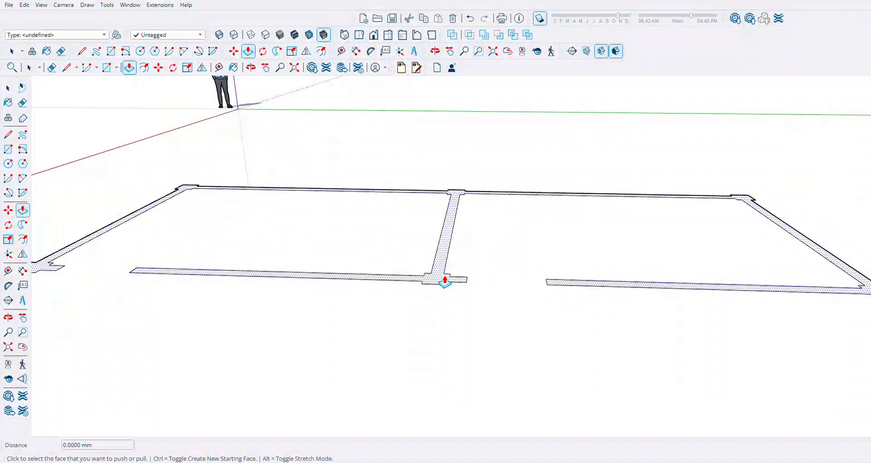
pyautogui.scroll(4, 445, 280)
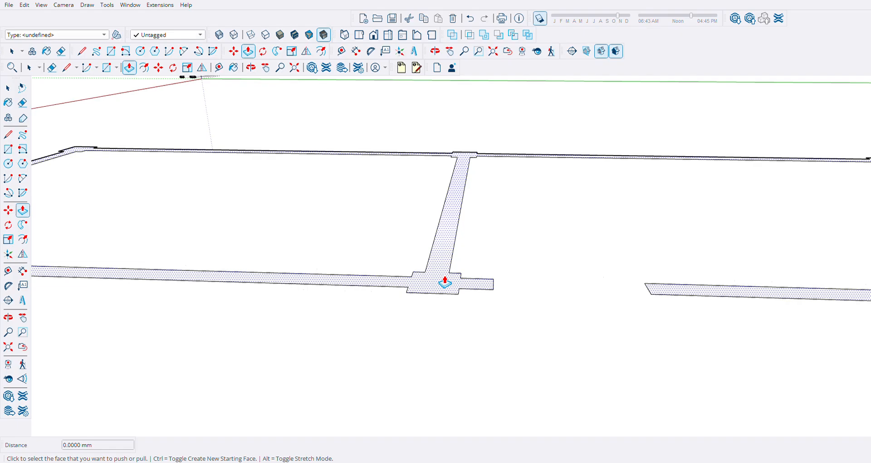
pyautogui.click(445, 282)
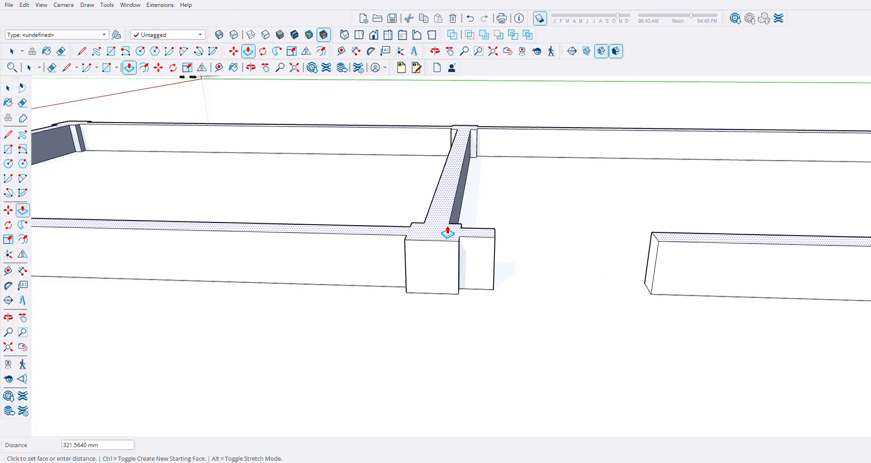
pyautogui.press('Return')
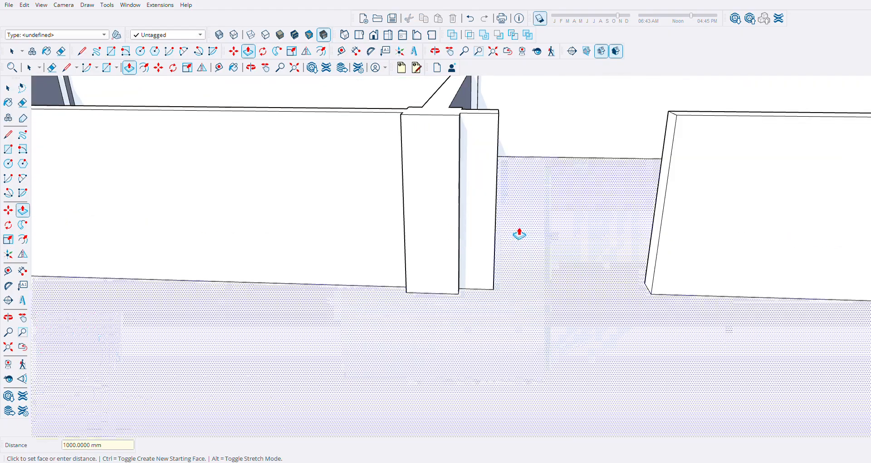
# Examine the raised walls, corner columns and both door openings from several angles and distances
pyautogui.scroll(-5, 451, 286)
pyautogui.moveTo(451, 286); pyautogui.dragTo(710, 321, button='middle')
pyautogui.moveTo(561, 318); pyautogui.dragTo(437, 228, button='middle')
pyautogui.scroll(-5, 521, 251)
pyautogui.moveTo(521, 251); pyautogui.dragTo(404, 281, button='middle')
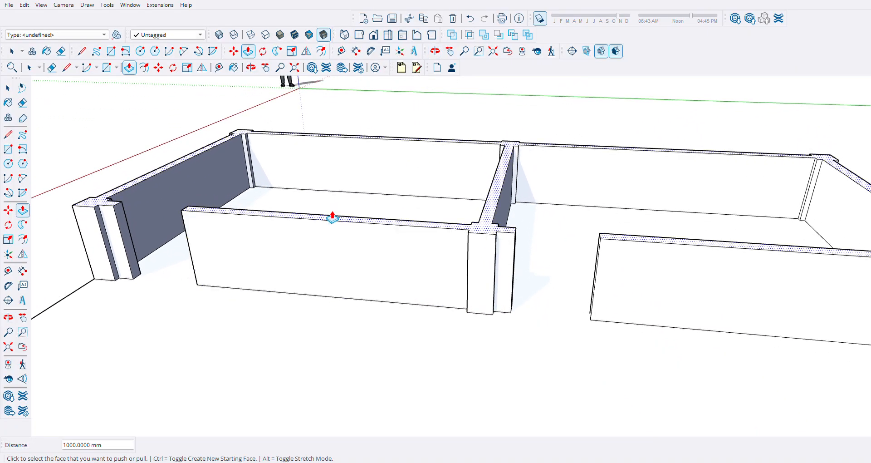
pyautogui.scroll(-3, 332, 215)
pyautogui.moveTo(489, 279); pyautogui.dragTo(518, 267, button='middle')
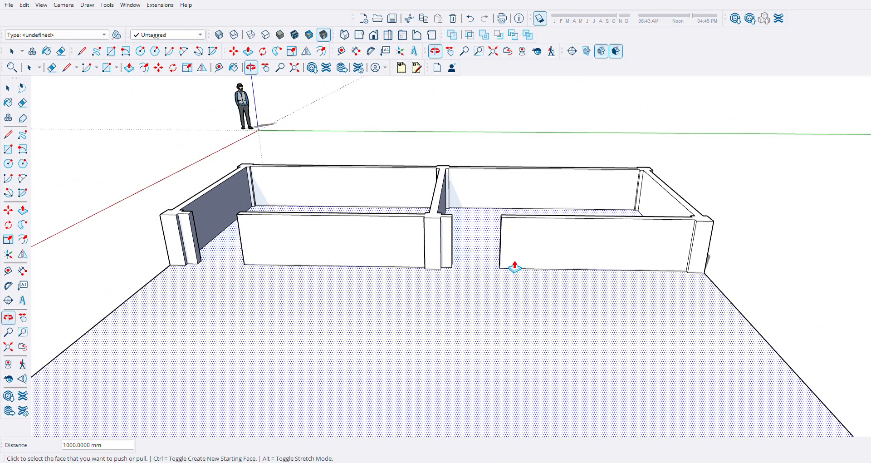
pyautogui.scroll(4, 512, 266)
pyautogui.scroll(-5, 406, 256)
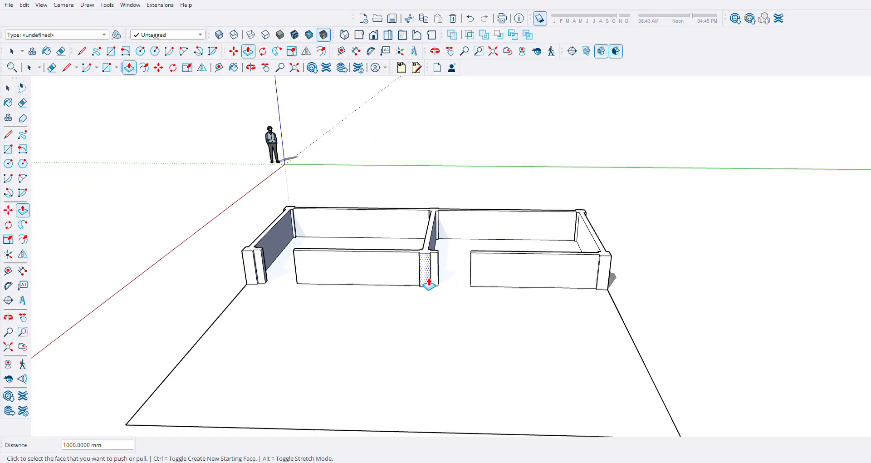
pyautogui.moveTo(429, 284); pyautogui.dragTo(371, 272, button='middle')
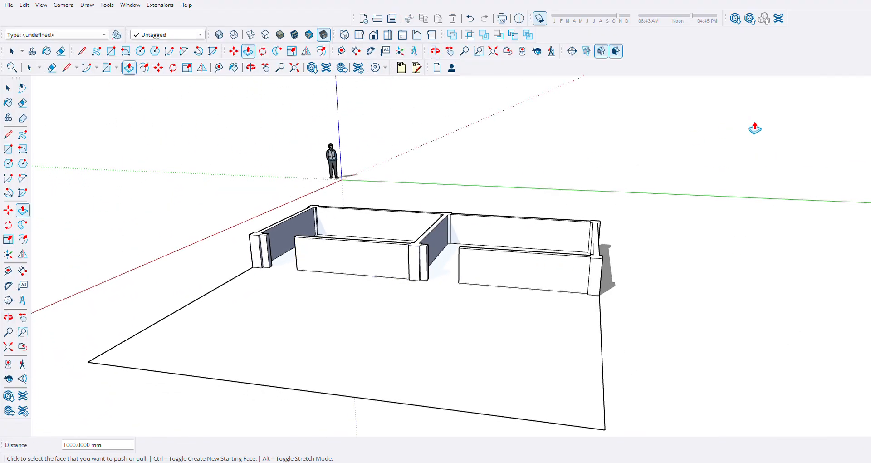